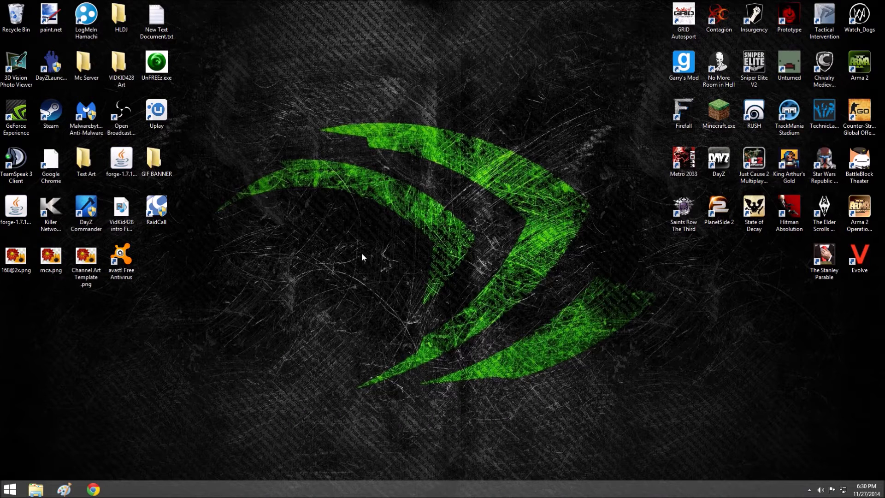
- Open Channel Art Template.png in paint.net via Open with, and maximize the window
right_click(94, 265)
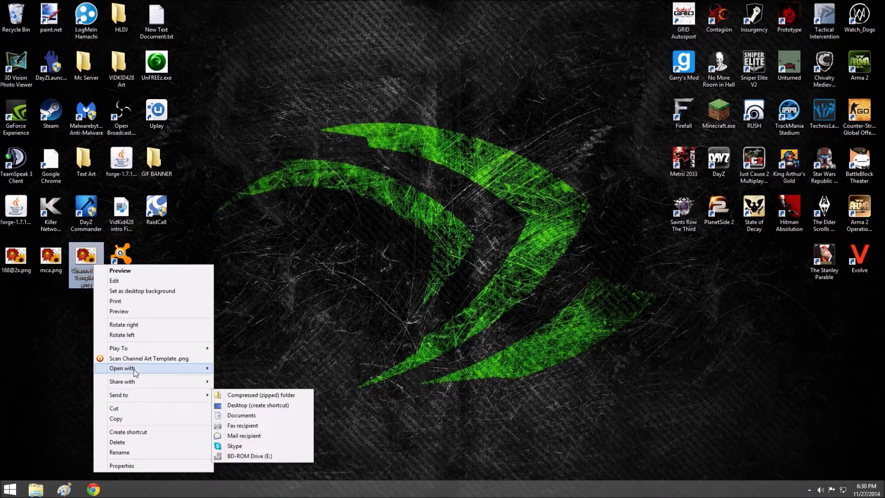
mouse_move(171, 368)
left_click(233, 388)
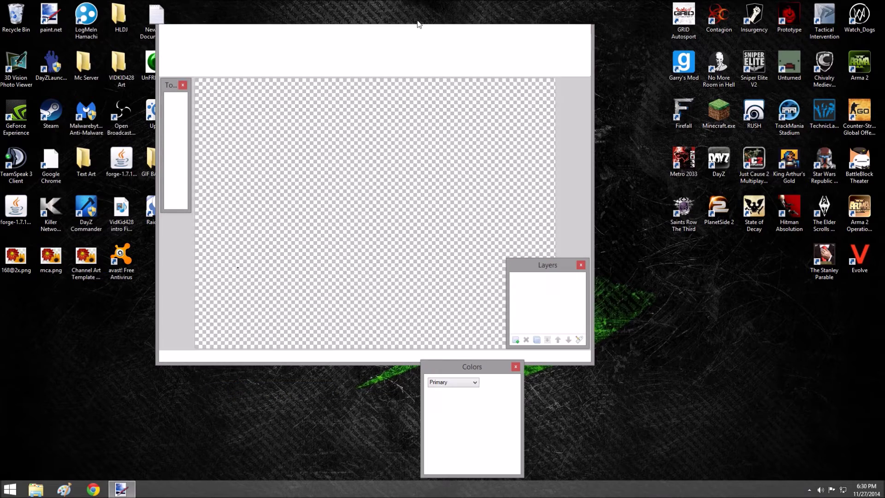
double_click(400, 32)
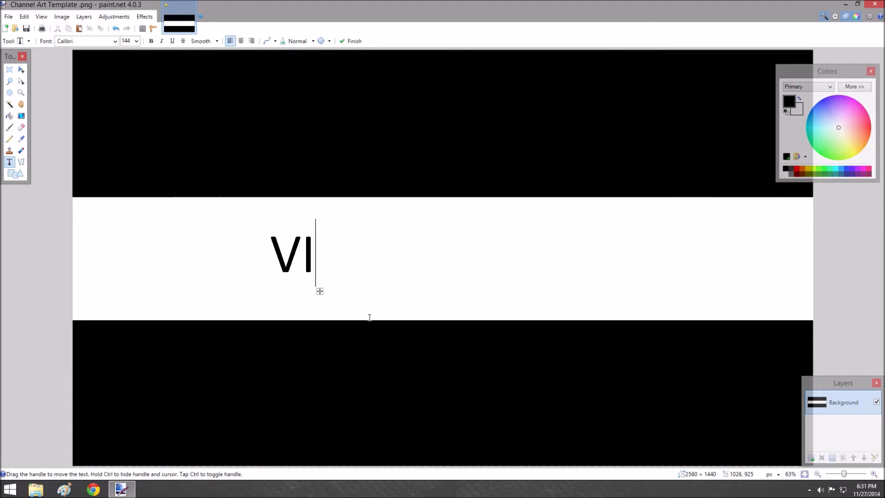
- Type VIDKID428 in the Impact font and shift it right toward the centre
type("428")
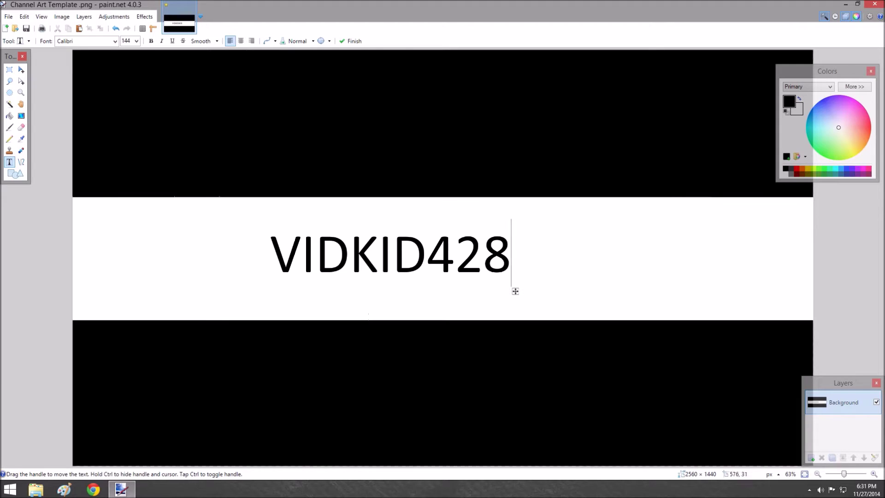
left_click(116, 41)
scroll(139, 166, "down", 10)
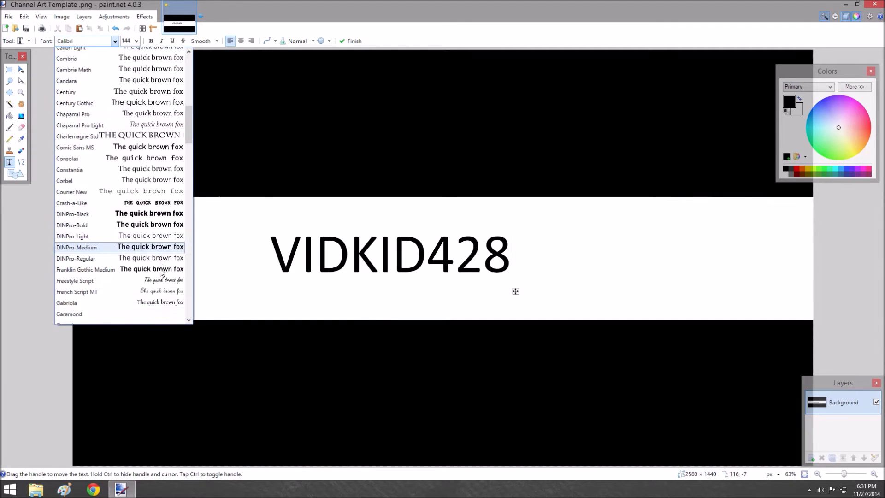
left_click(158, 175)
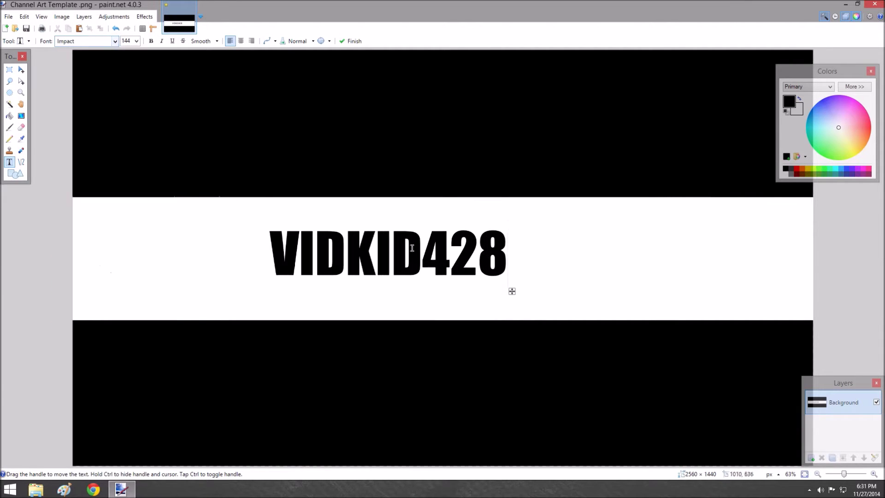
left_click_drag(512, 292, 545, 291)
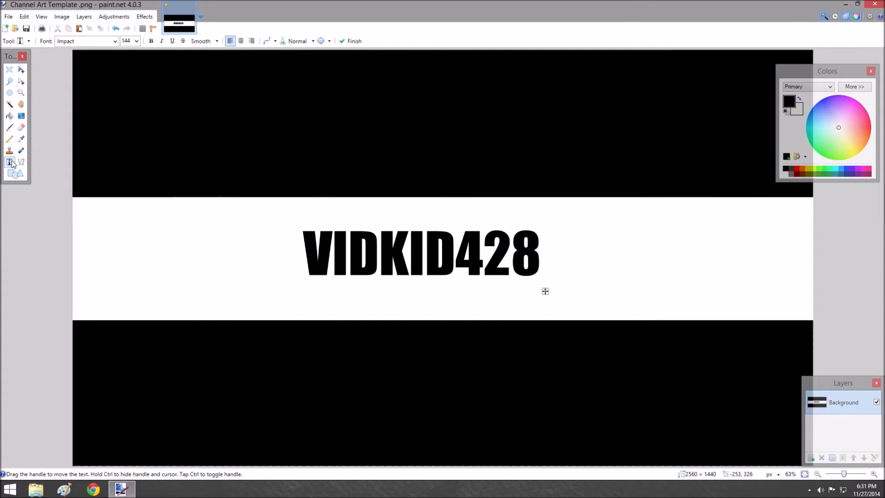
- Fill the white middle band with cyan using the Paint Bucket
left_click(9, 116)
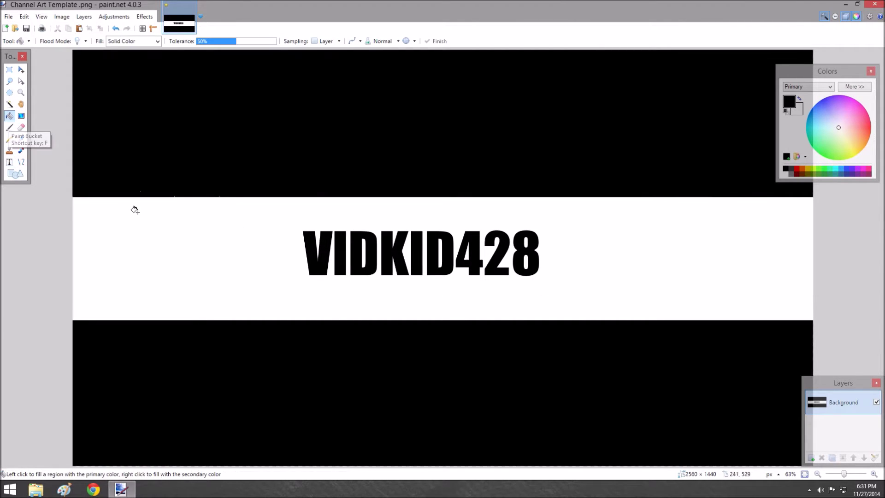
left_click(169, 244)
left_click_drag(818, 137, 797, 130)
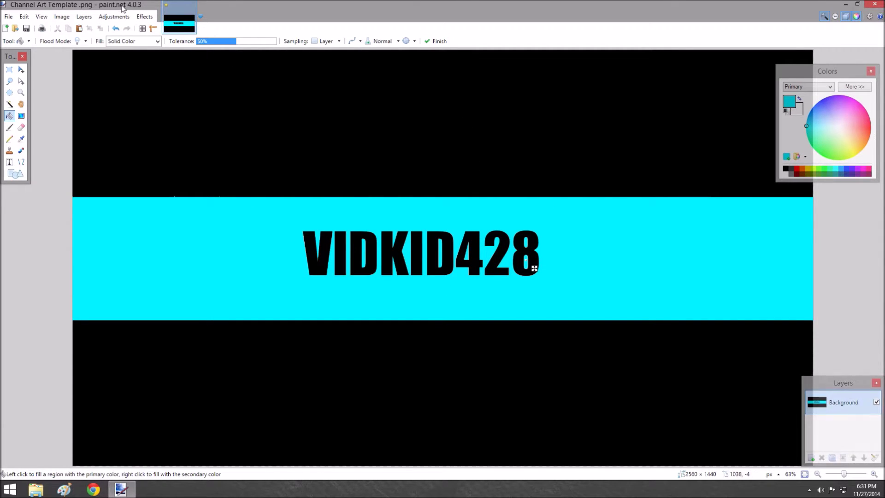
left_click(109, 21)
mouse_move(84, 17)
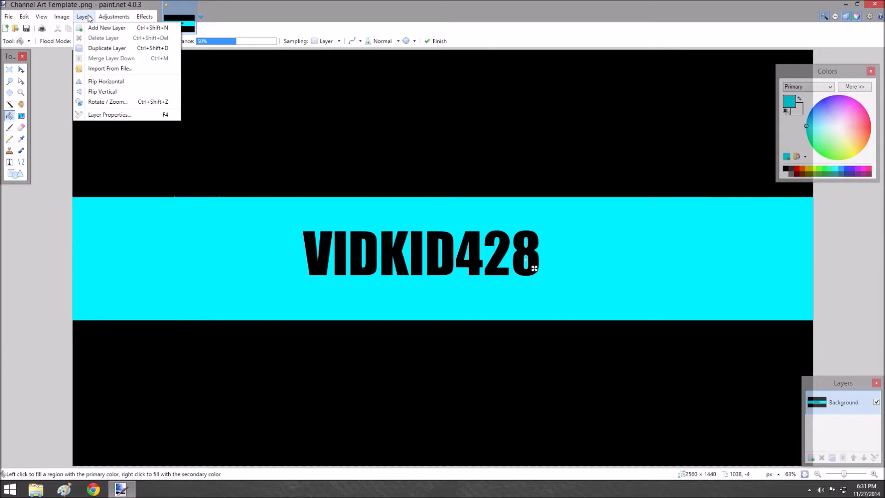
left_click(123, 69)
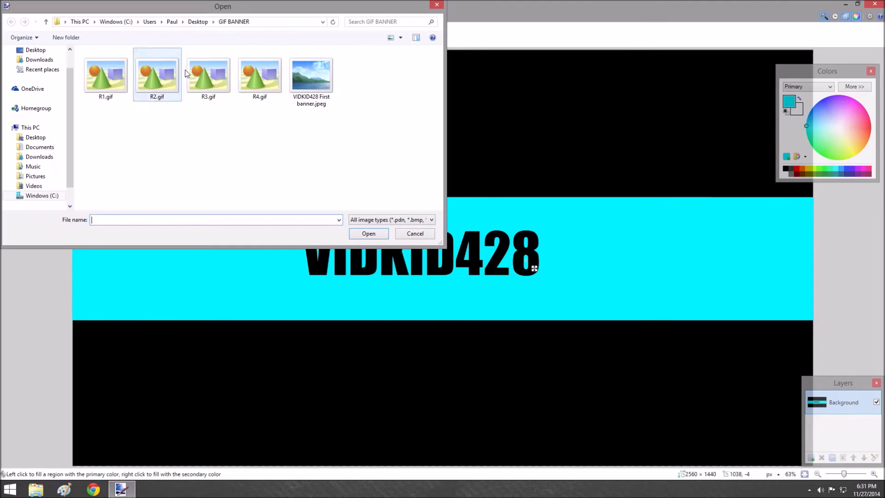
left_click(36, 176)
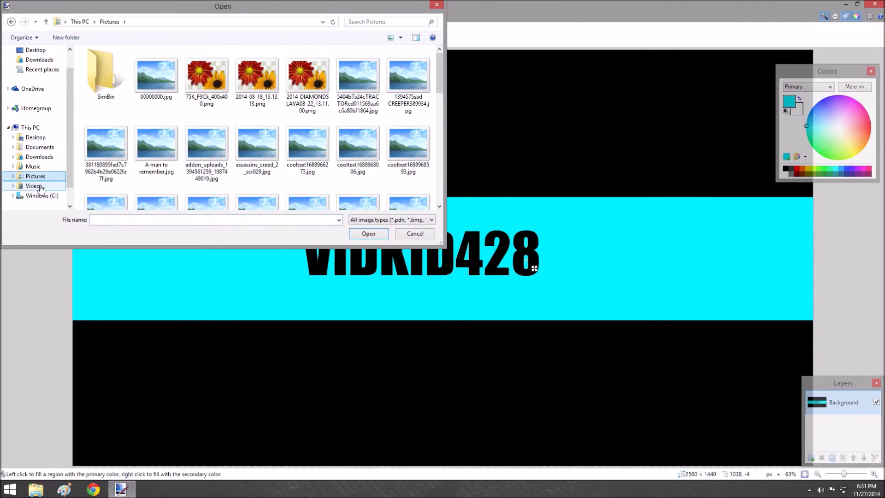
left_click(35, 138)
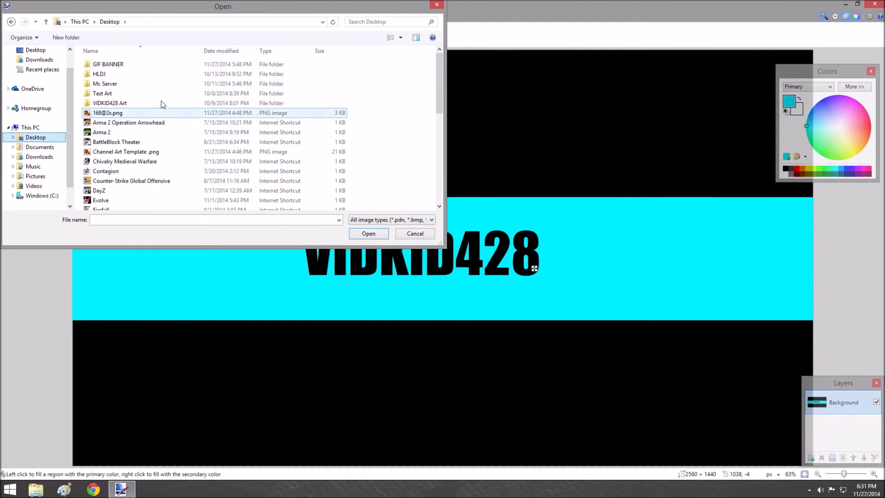
double_click(117, 116)
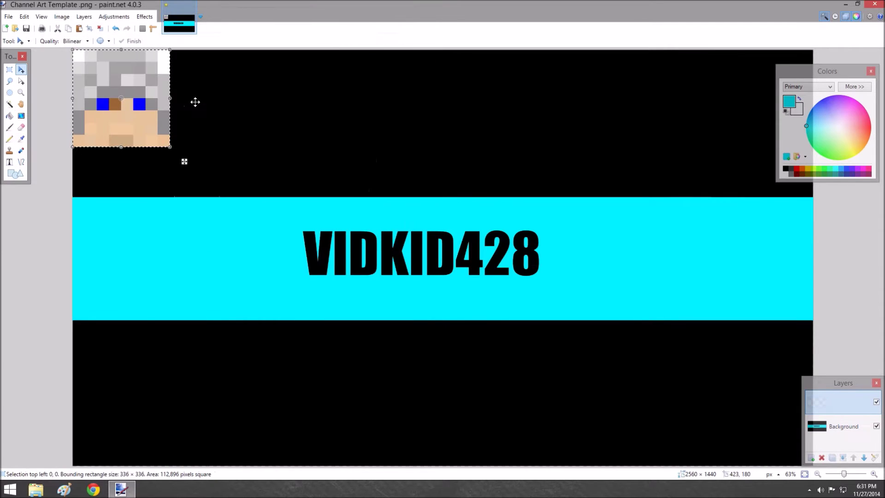
left_click_drag(138, 83, 172, 233)
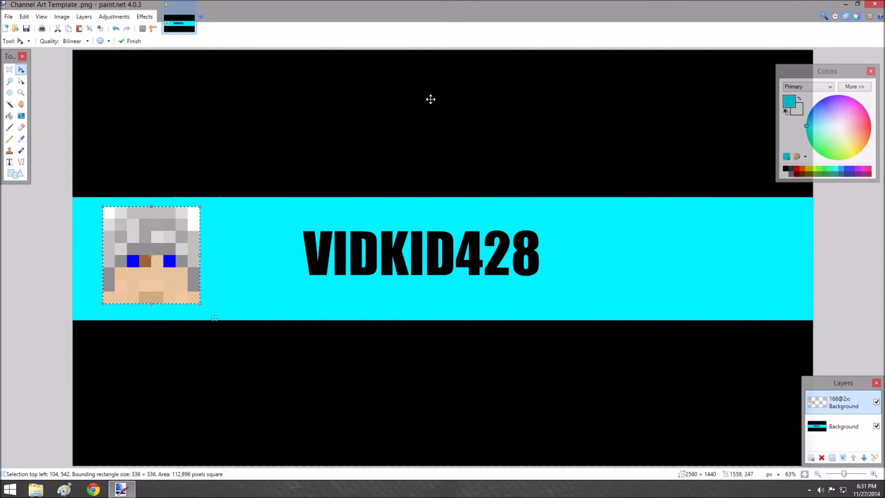
- Undo the imported layer, then paste the head and place it left of VIDKID428
left_click(115, 30)
left_click(115, 30)
left_click(115, 30)
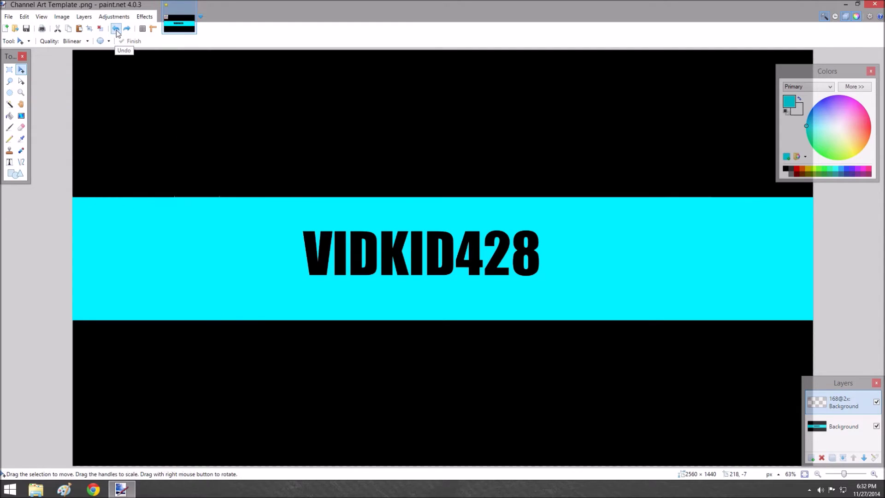
left_click(115, 30)
left_click_drag(181, 240, 181, 240)
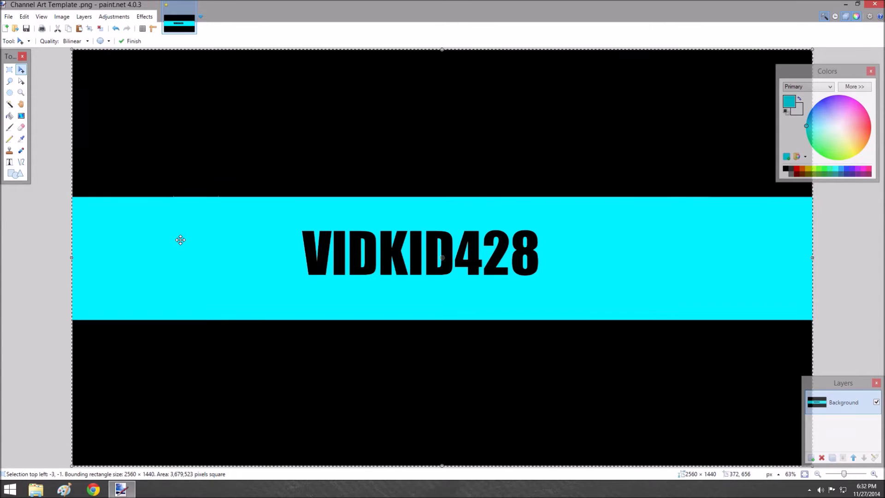
key("ctrl+v")
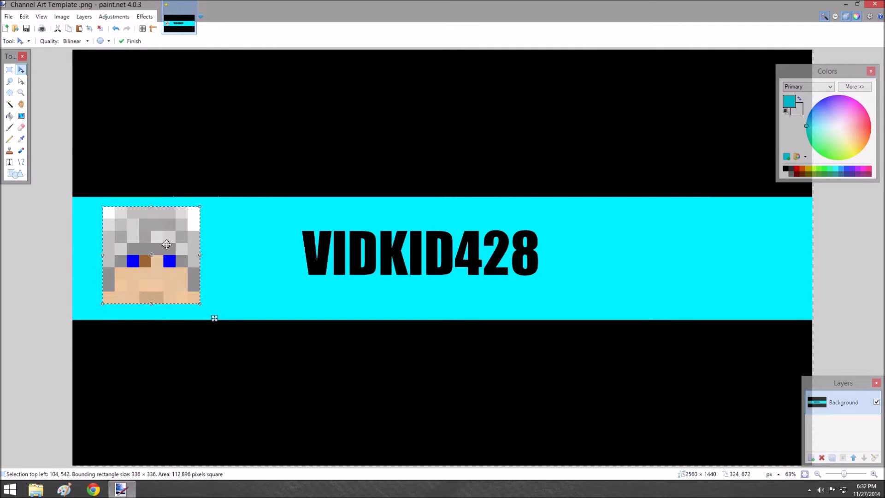
mouse_move(168, 243)
left_mouse_down()
mouse_move(198, 243)
mouse_move(181, 242)
left_mouse_up()
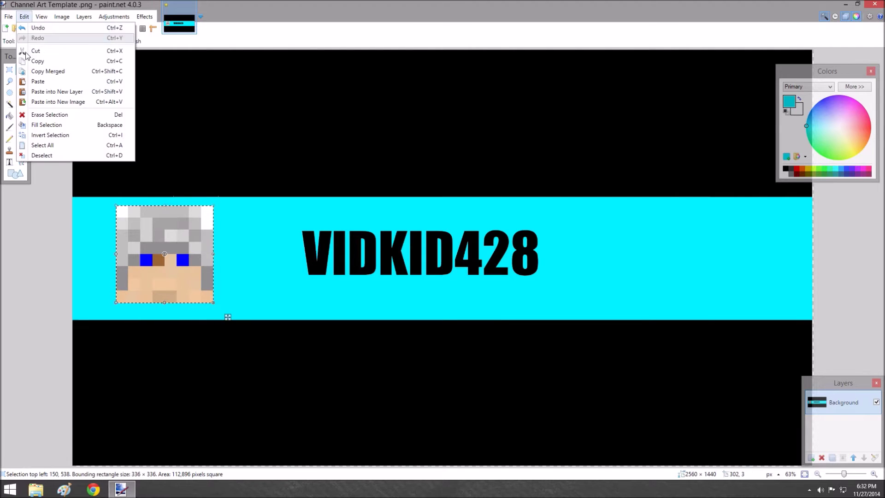
- Start Save As, set the file type to GIF and name the file S1
left_click(24, 17)
left_click(8, 17)
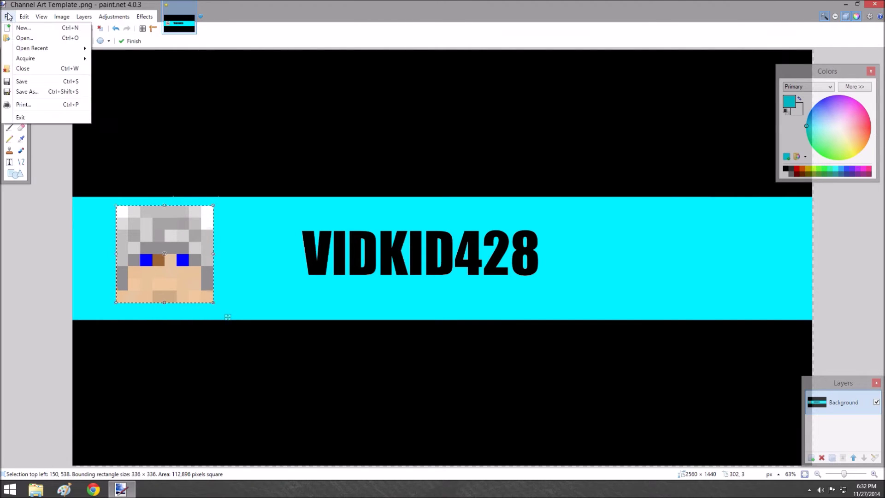
left_click(22, 92)
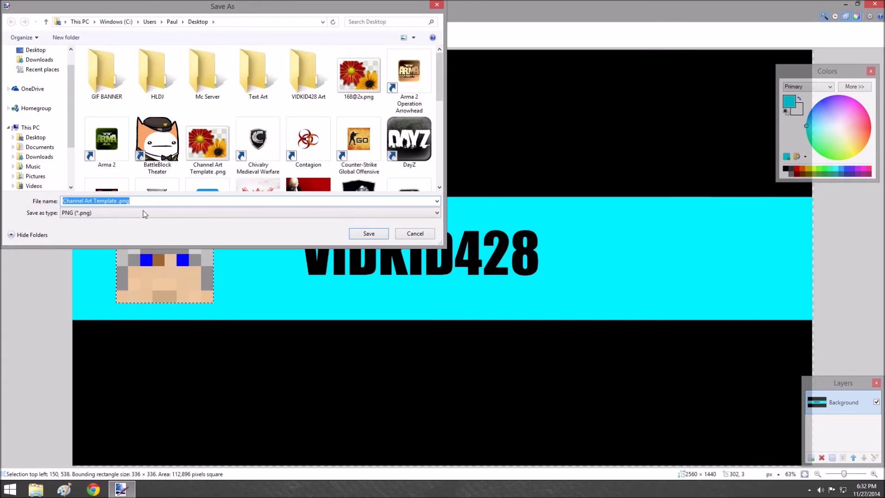
left_click(41, 137)
left_click(130, 201)
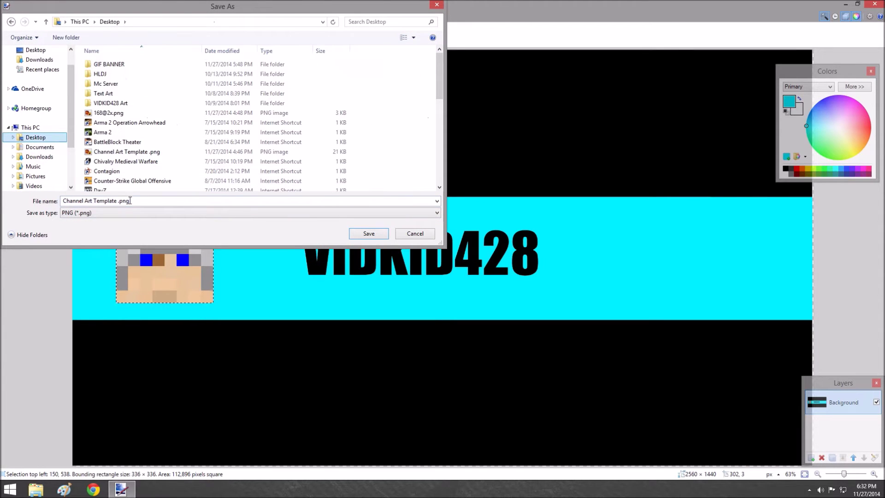
left_click(94, 212)
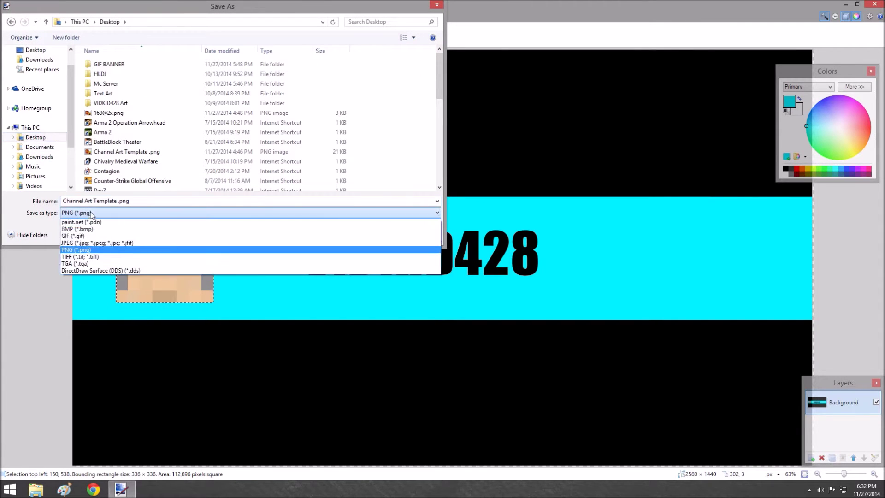
left_click(81, 242)
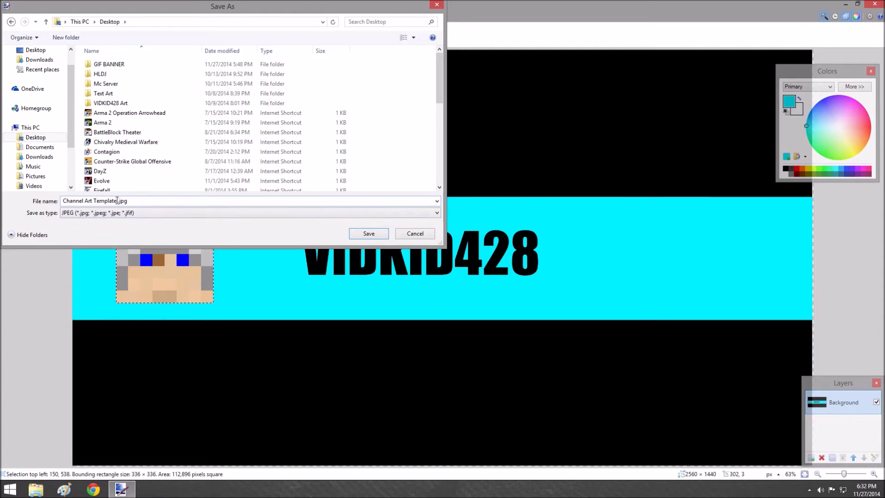
left_click(117, 200)
left_click(167, 212)
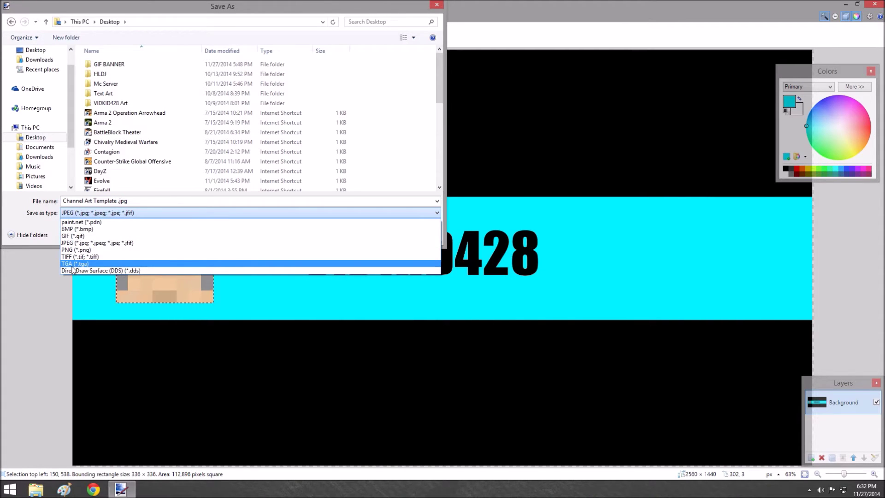
left_click(92, 237)
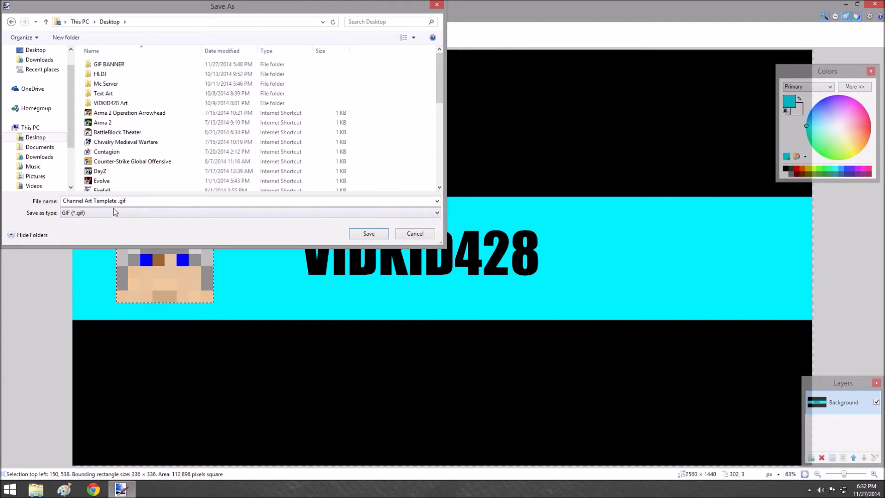
left_click(85, 200)
key("End")
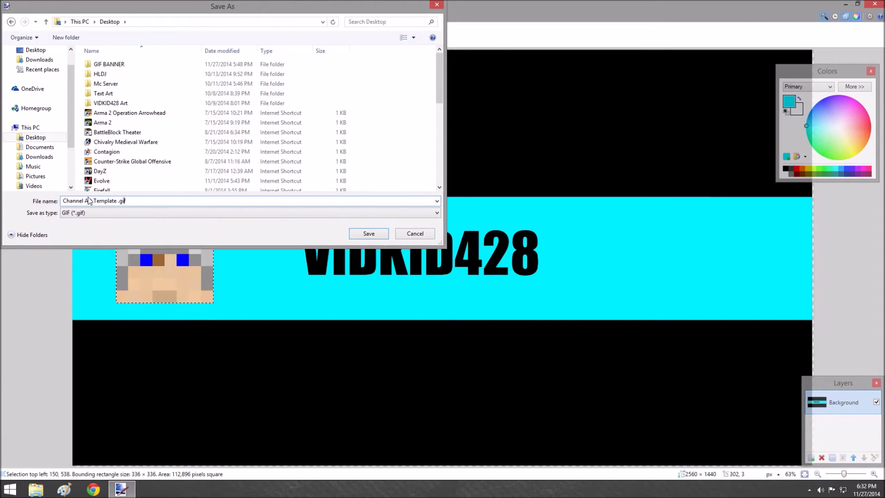
key("BackSpace")
key("BackSpace")
key("BackSpace")
key("BackSpace")
key("BackSpace")
key("BackSpace")
key("BackSpace")
key("BackSpace")
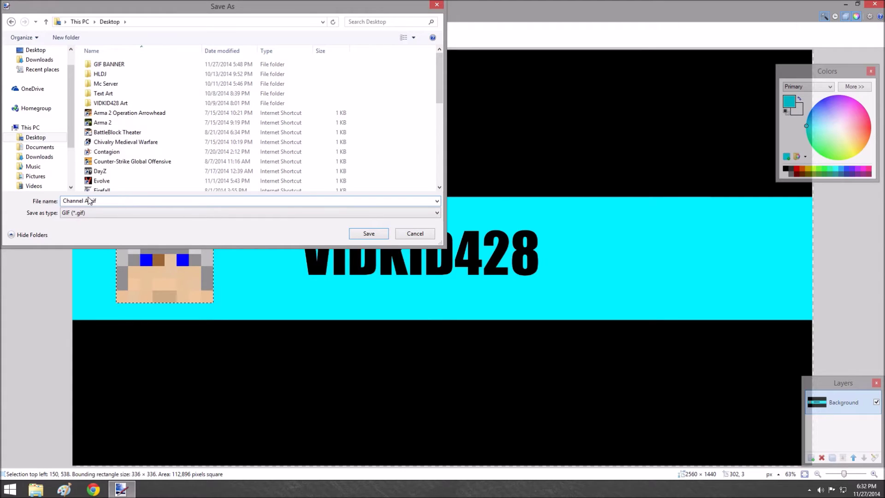
type("S1")
- Create a Desktop folder named GIF Banner 1 and save S1.gif there, then undo the head
right_click(371, 93)
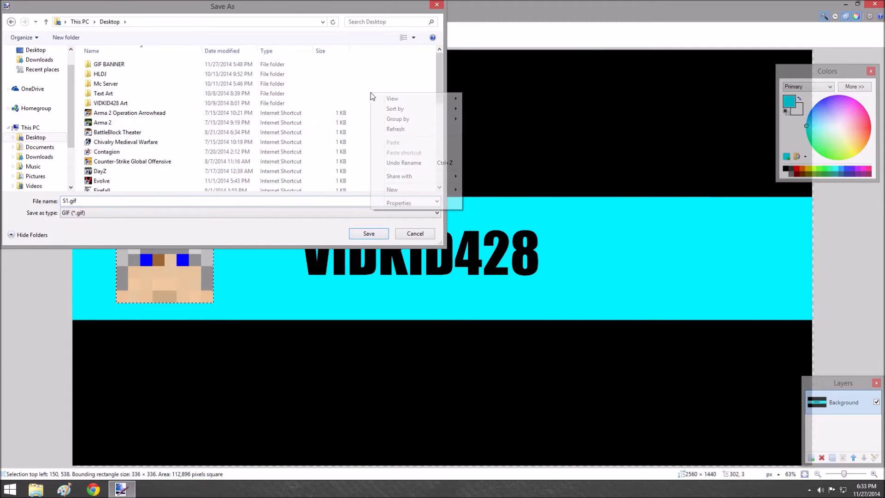
mouse_move(407, 191)
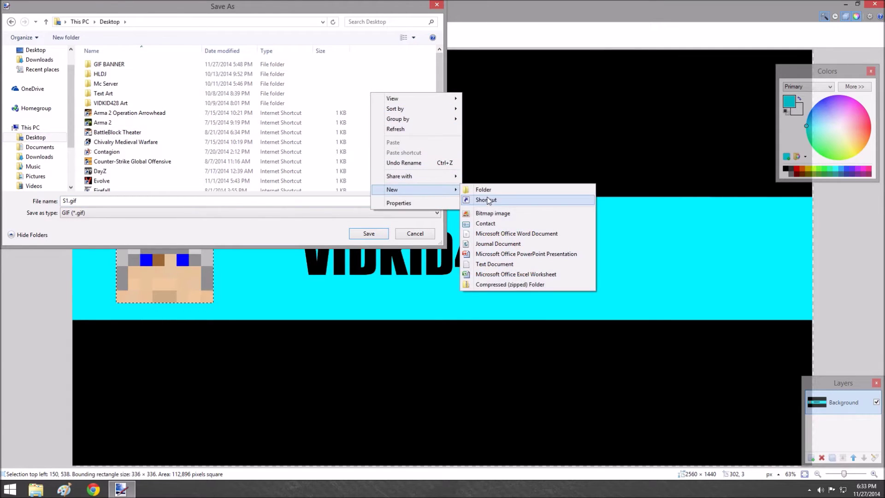
left_click(483, 191)
key("BackSpace")
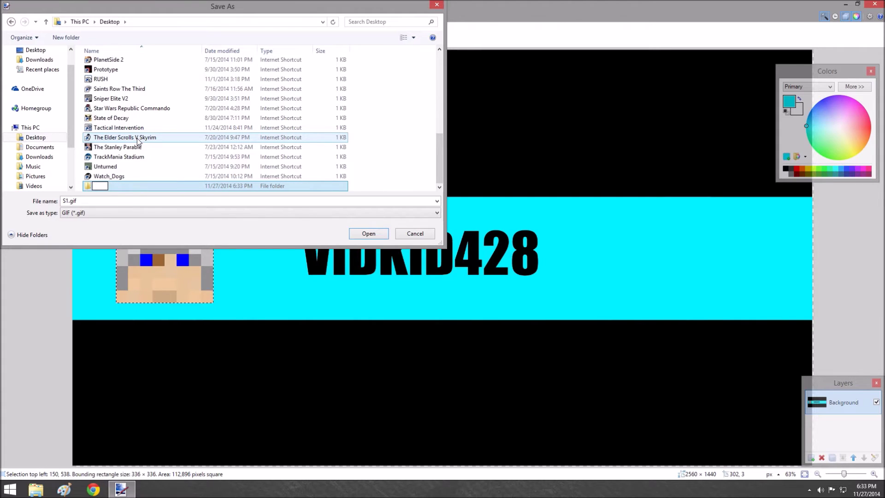
type("GIDF")
type(" Banner")
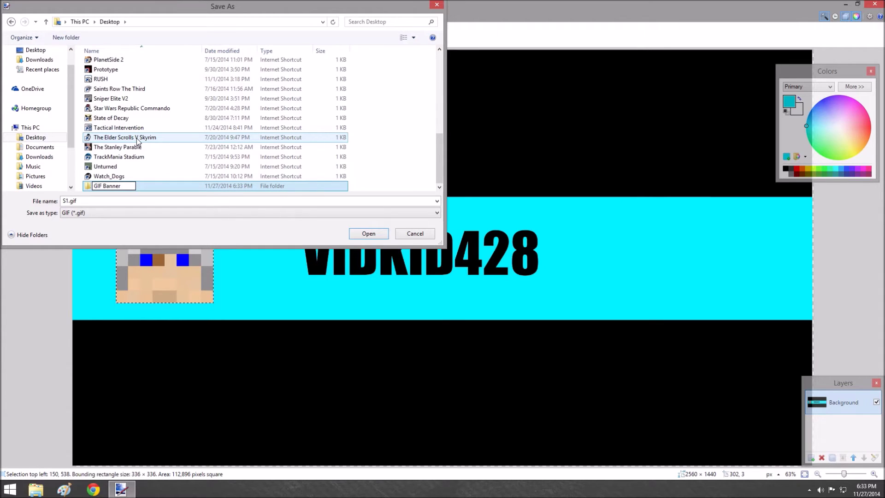
type(" 1")
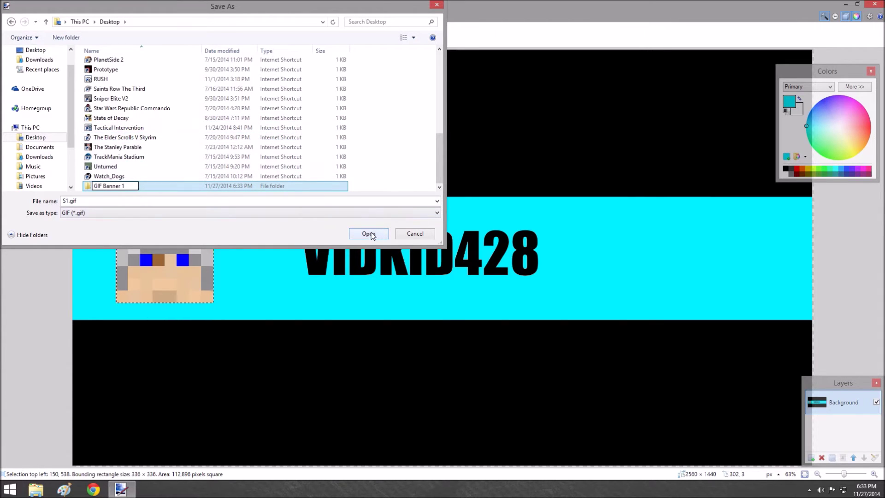
key("Return")
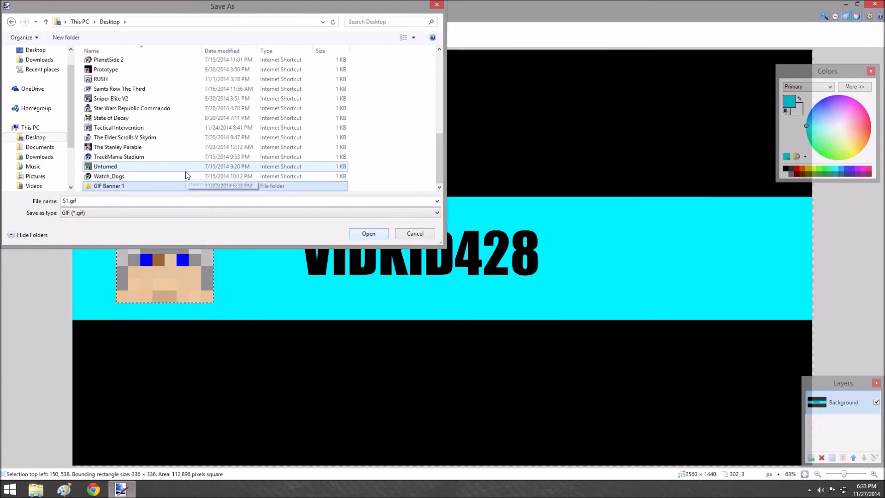
double_click(189, 186)
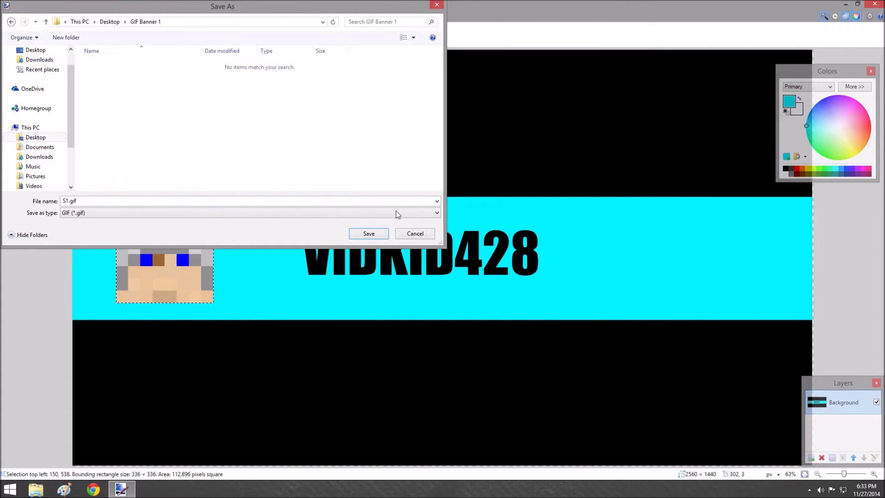
left_click(373, 235)
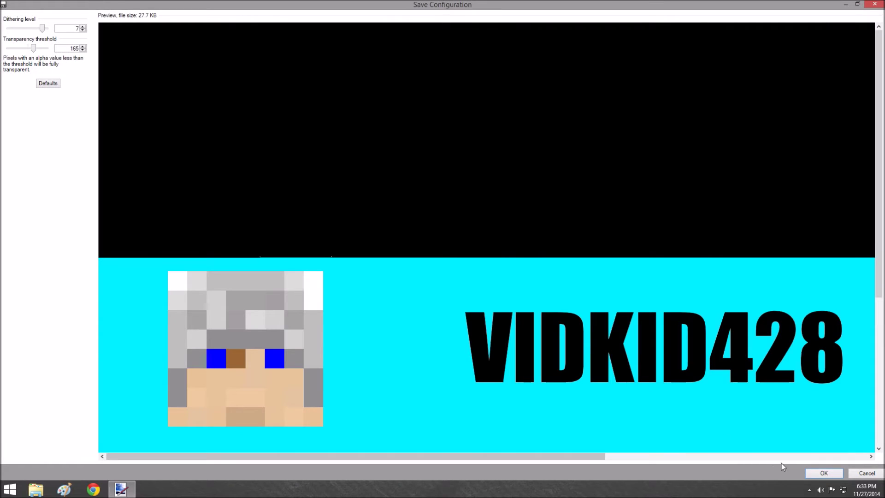
left_click(823, 474)
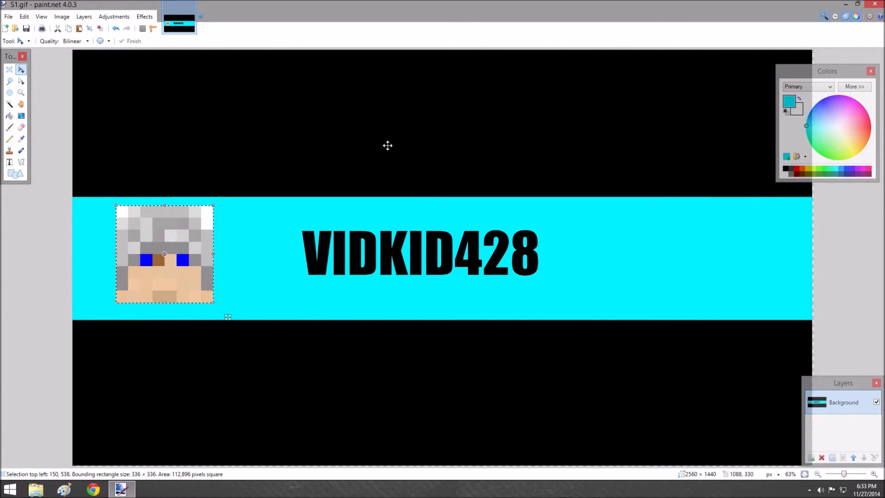
left_click(116, 32)
- Remove the pasted head, deselect, and fill the cyan band bright green
left_click(116, 31)
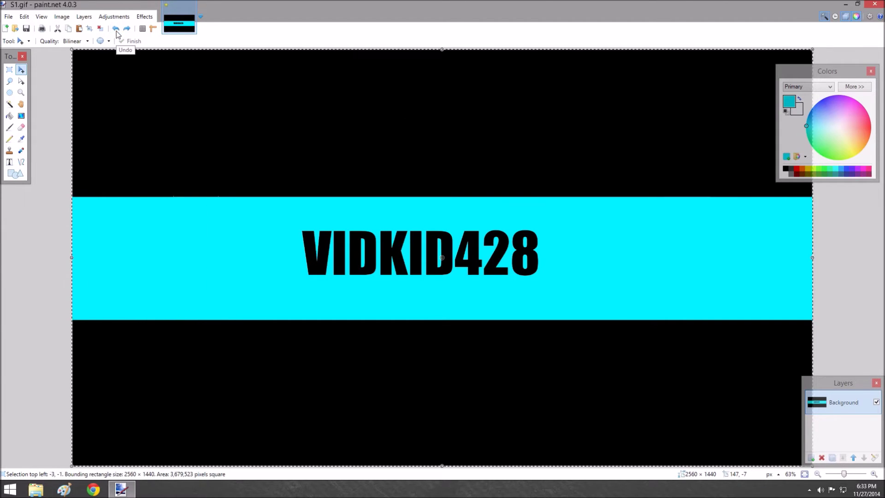
left_click(117, 32)
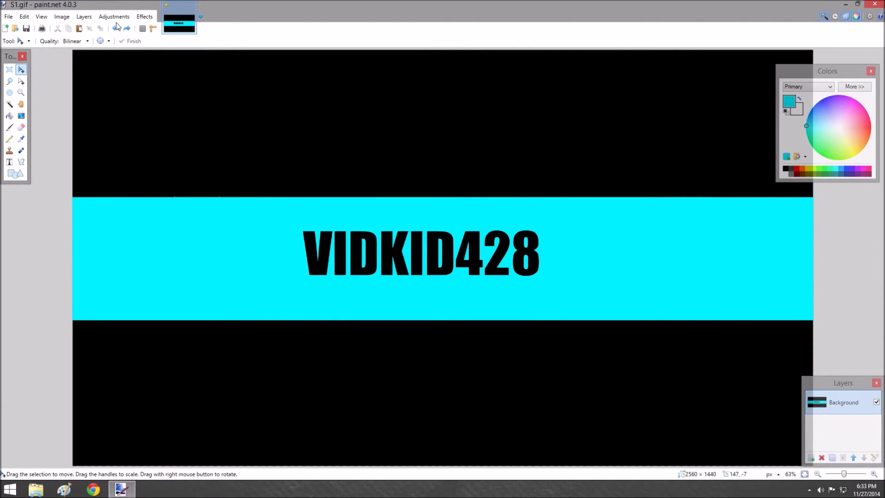
key("f")
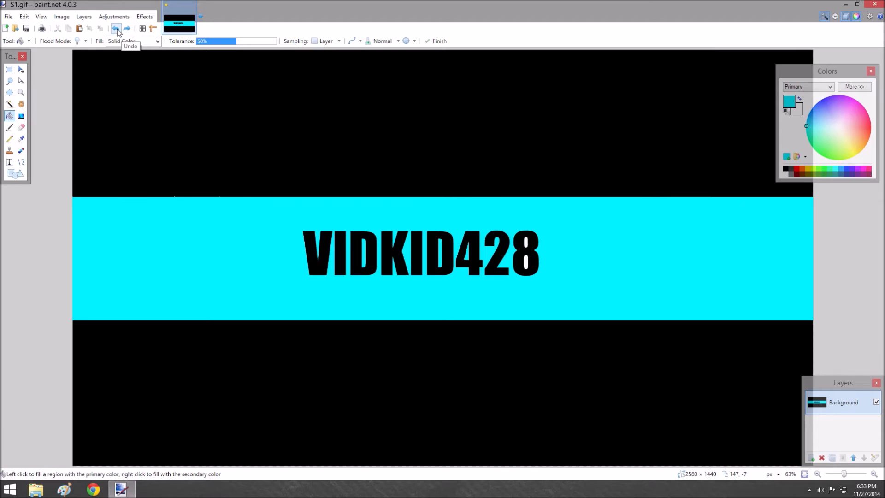
left_click(117, 29)
left_click(178, 252)
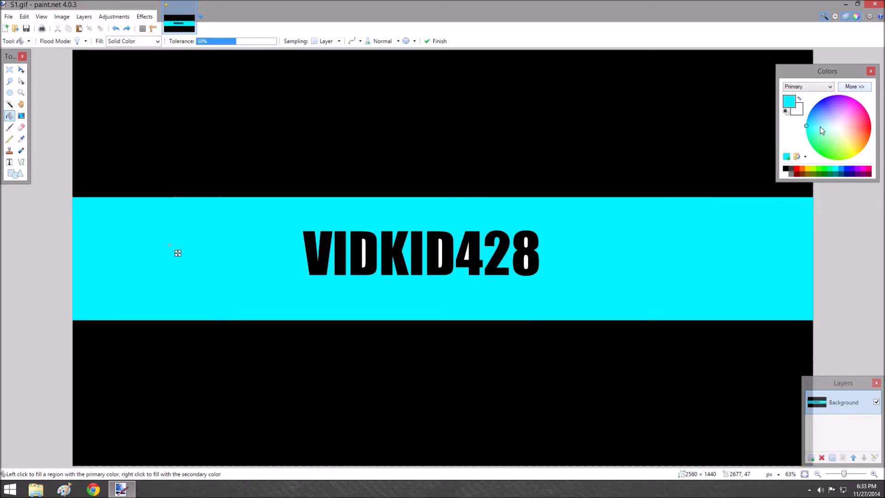
left_click(821, 155)
left_click_drag(821, 152, 814, 176)
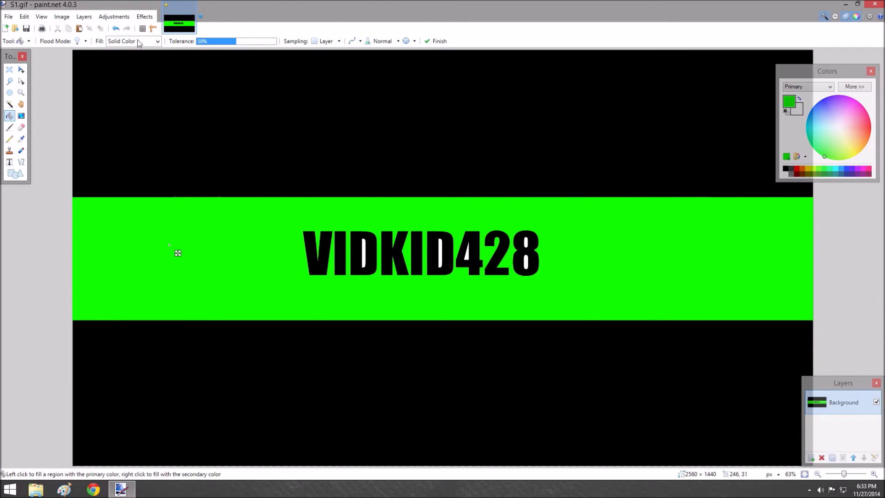
- Fill the white gaps in both Ds, the 4 and the 8 with black
left_click(364, 245)
left_click(440, 248)
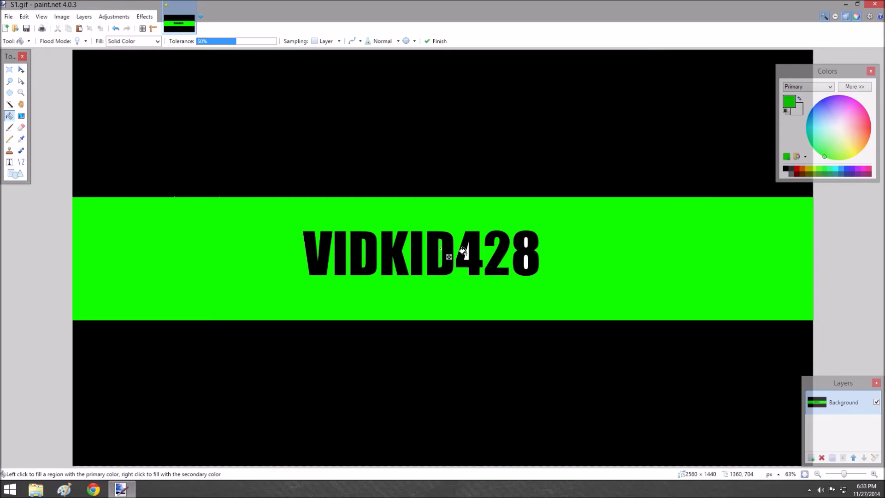
left_click(466, 256)
left_click(524, 239)
left_click(524, 262)
left_click(61, 18)
left_click(83, 17)
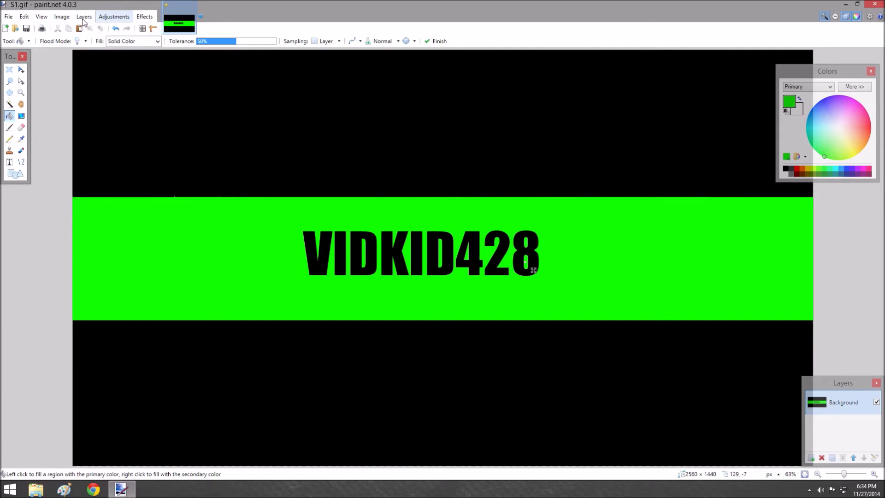
left_click(84, 17)
left_click(148, 167)
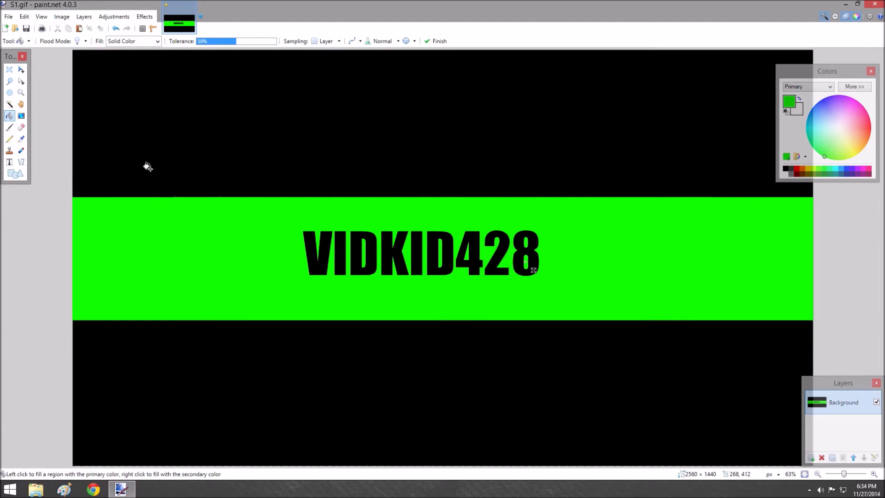
- Paste the Minecraft head tilted about 10° and save the slide as S2.gif
key("ctrl+v")
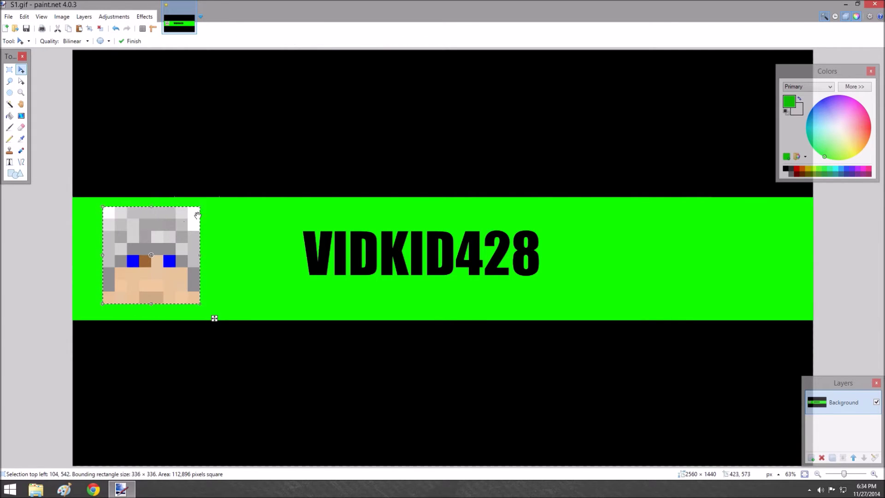
left_click_drag(213, 205, 227, 214)
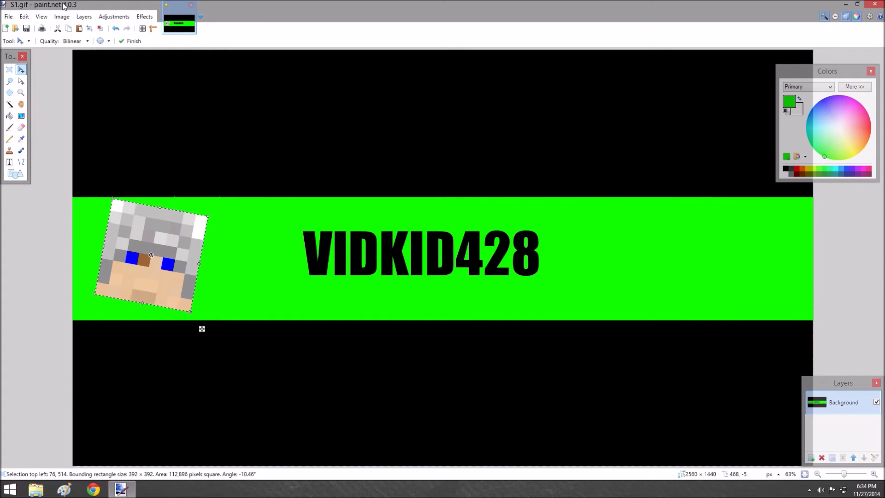
left_click(9, 17)
left_click(28, 91)
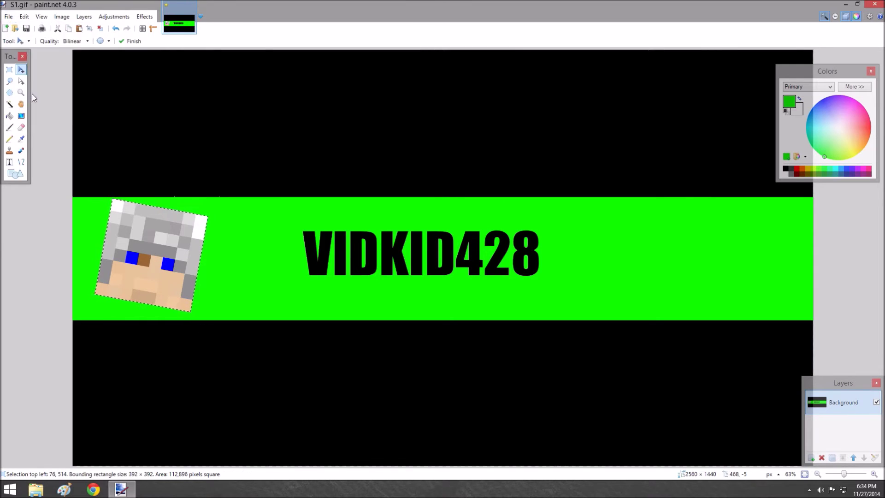
key("Right")
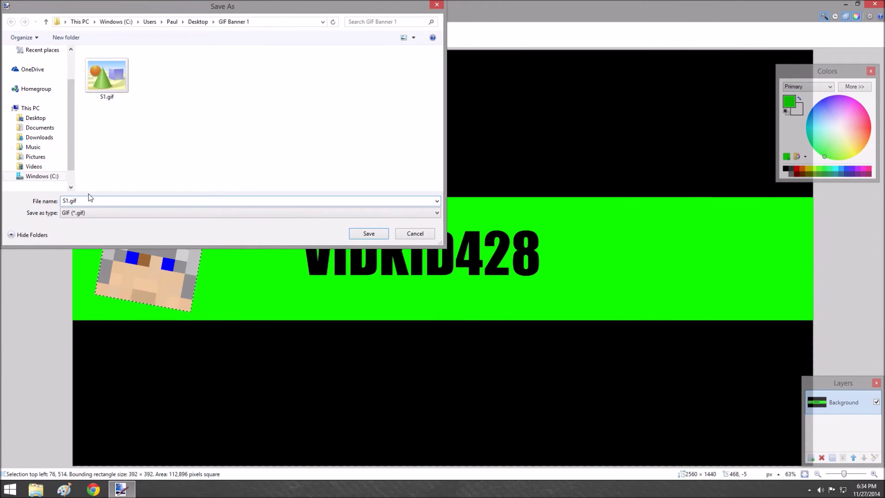
key("BackSpace")
type("2")
left_click(368, 234)
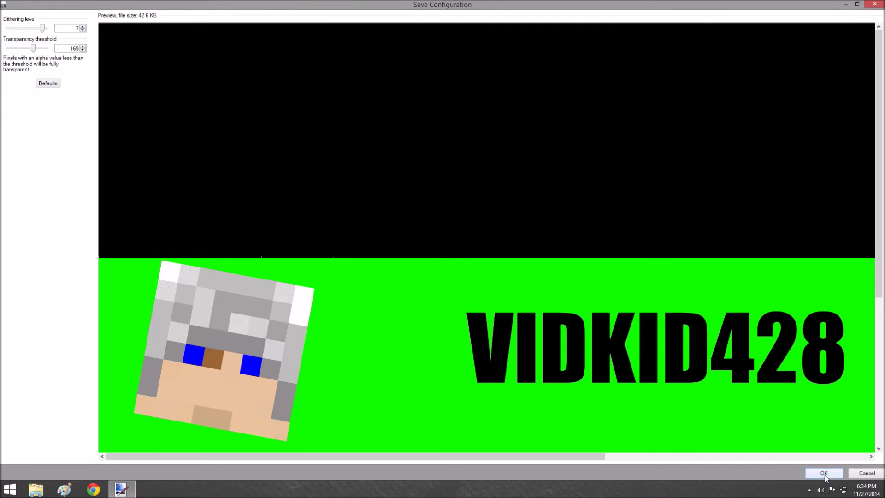
left_click(824, 473)
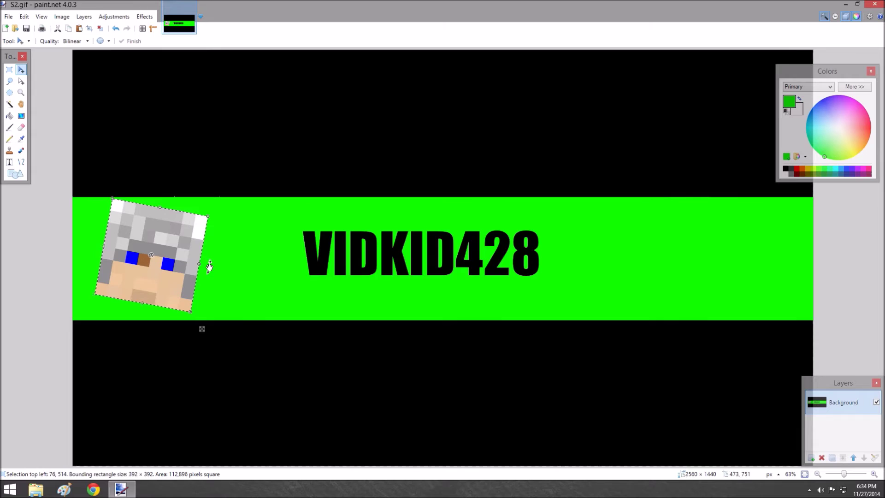
- Undo the tilted head and gap fills, then fill the band orange-red
left_click(118, 28)
left_click(118, 28)
key("f")
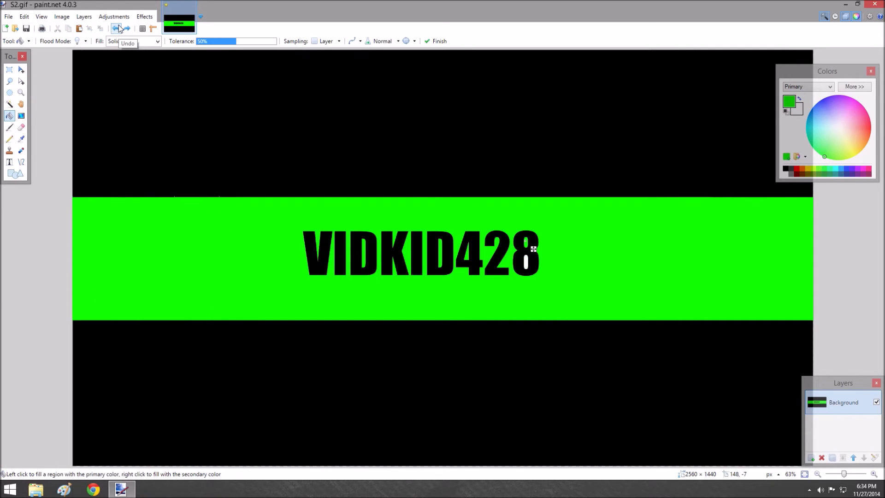
left_click(118, 29)
left_click(119, 29)
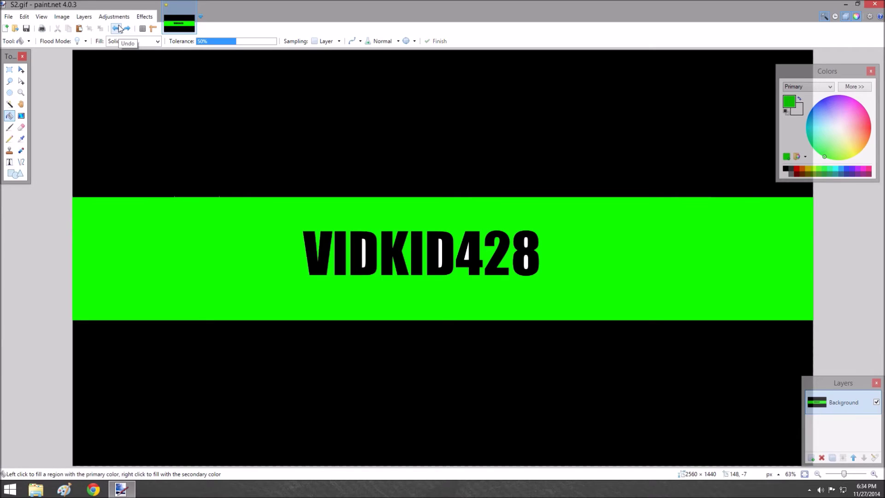
left_click(854, 155)
left_click(869, 135)
left_click(169, 244)
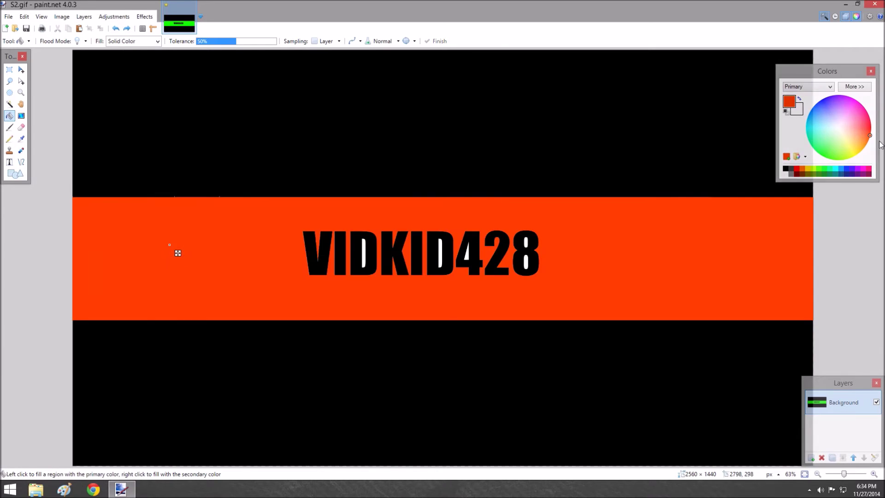
- Fill the white gaps in both Ds, the 4 and the 8 dark
left_click(362, 245)
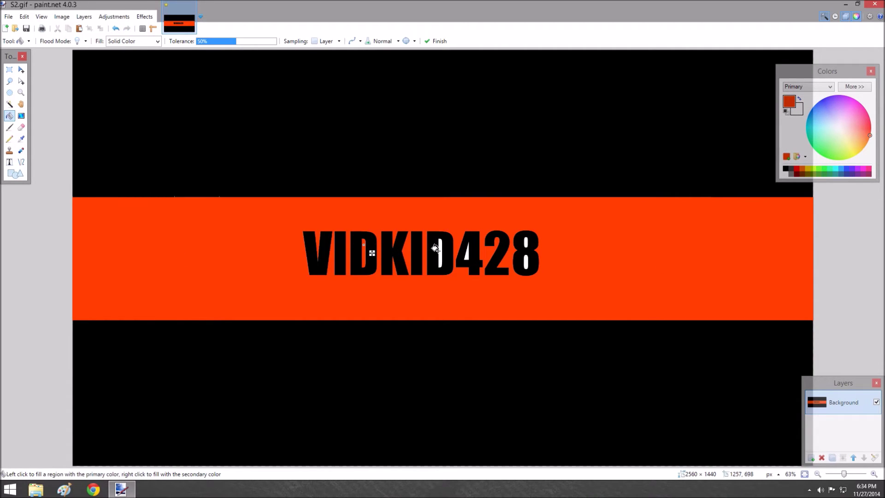
left_click(438, 251)
left_click(466, 253)
left_click(524, 264)
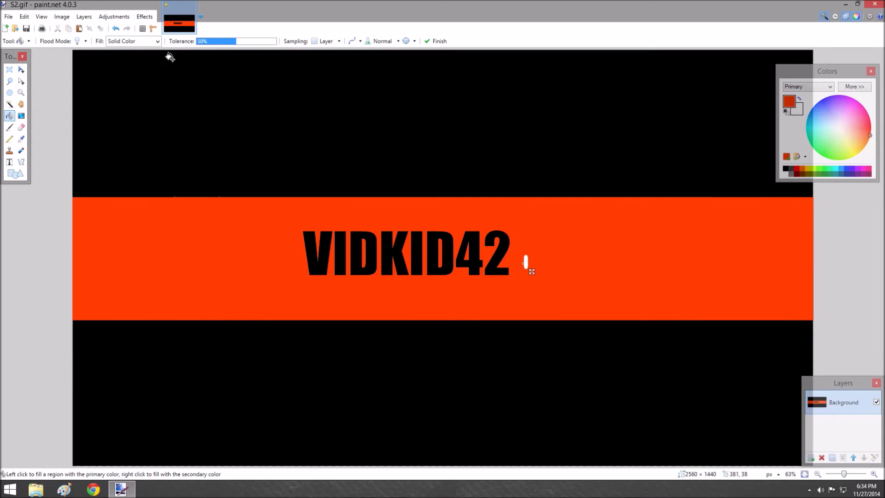
left_click(116, 28)
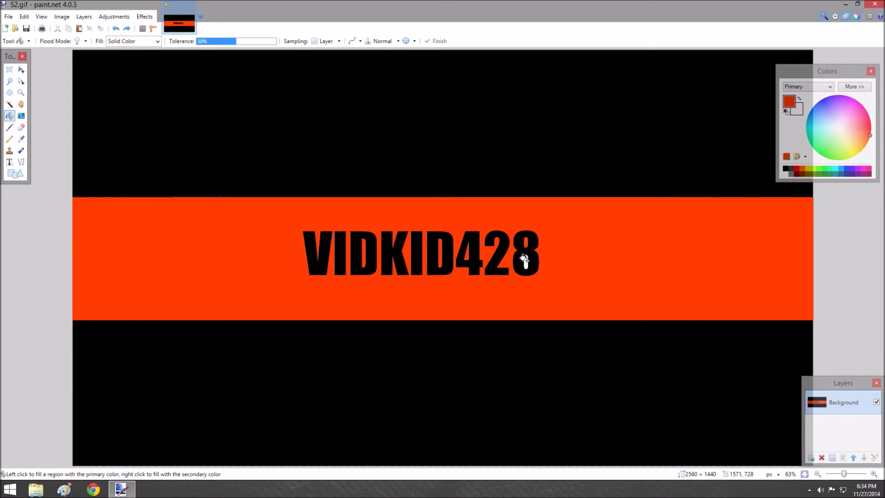
left_click(526, 263)
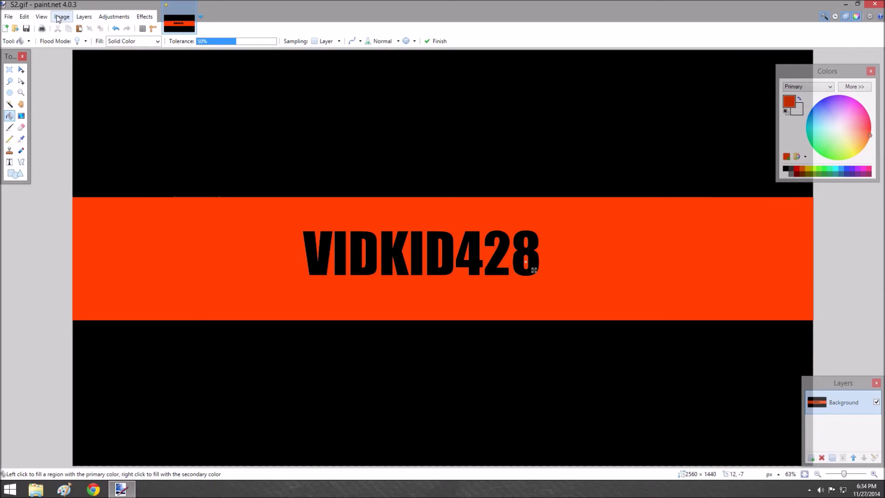
- Paste the Minecraft head onto the orange band and tilt it about 12°
left_click(155, 241)
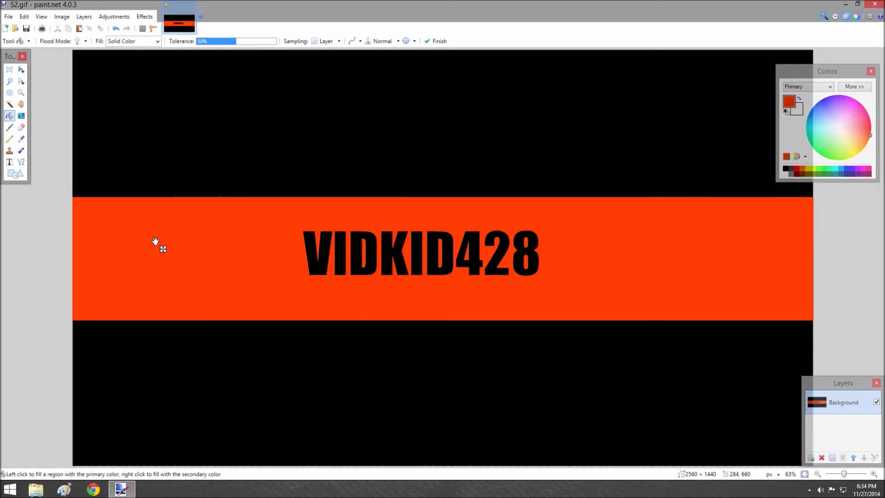
key("ctrl+v")
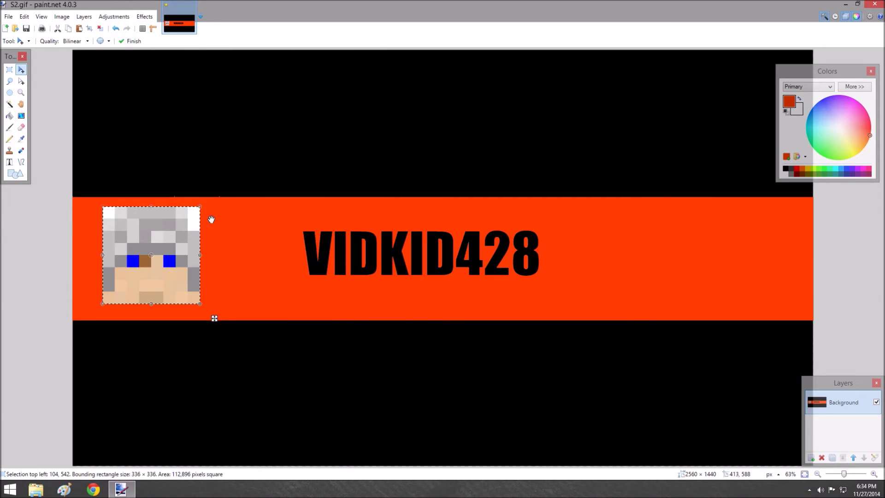
left_click_drag(211, 203, 200, 190)
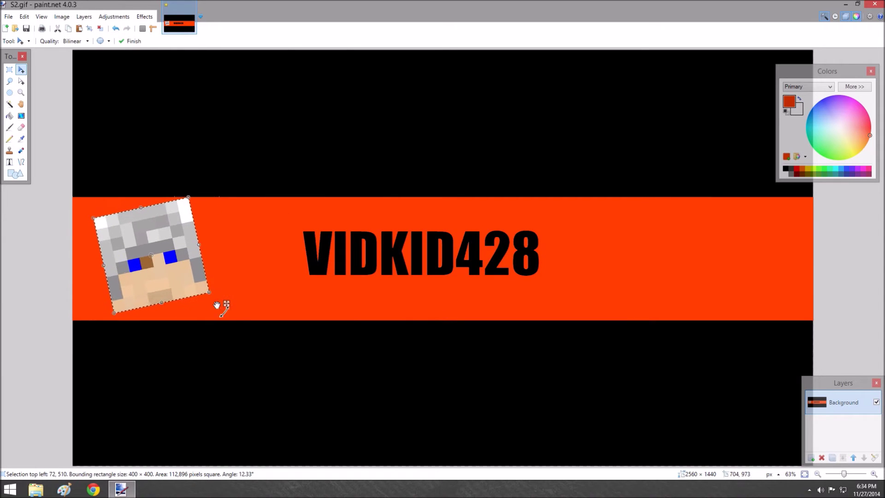
- Save the slide as S3.gif, accepting the GIF save settings
left_click(8, 16)
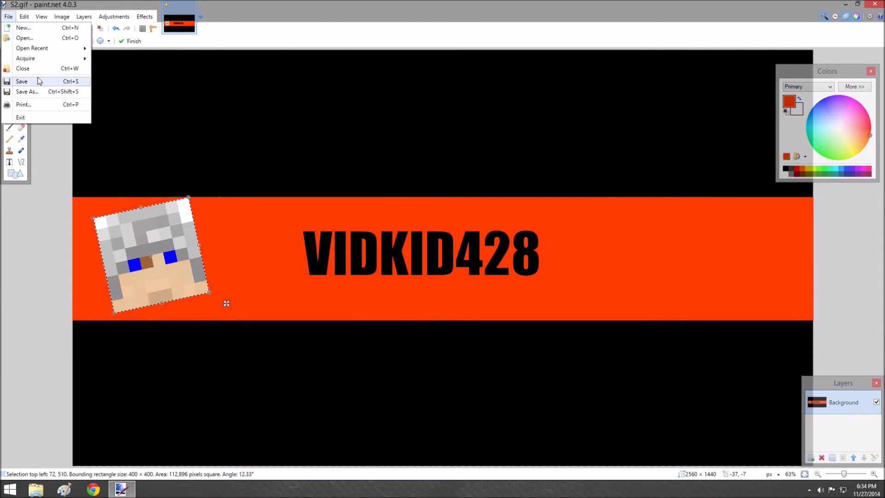
left_click(27, 92)
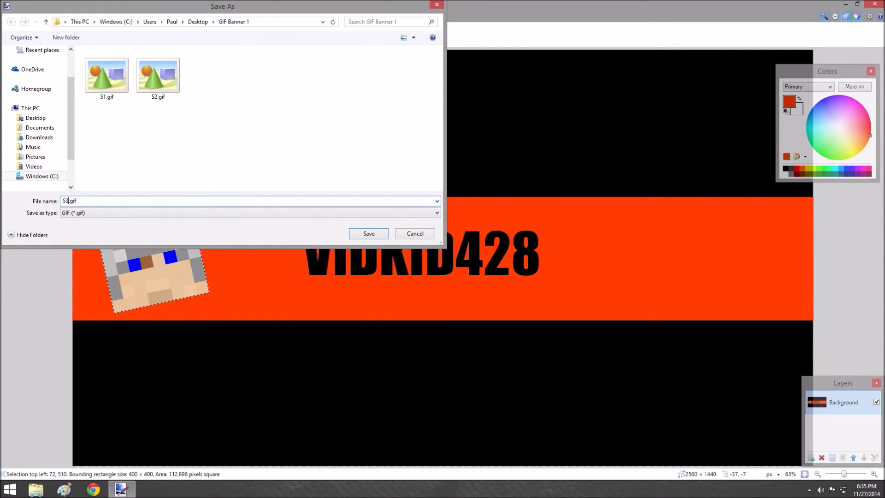
left_click(369, 234)
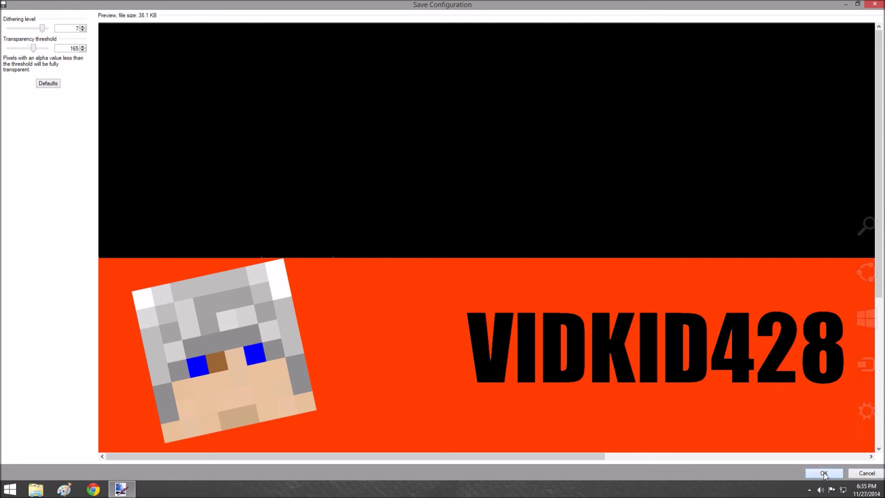
left_click(823, 473)
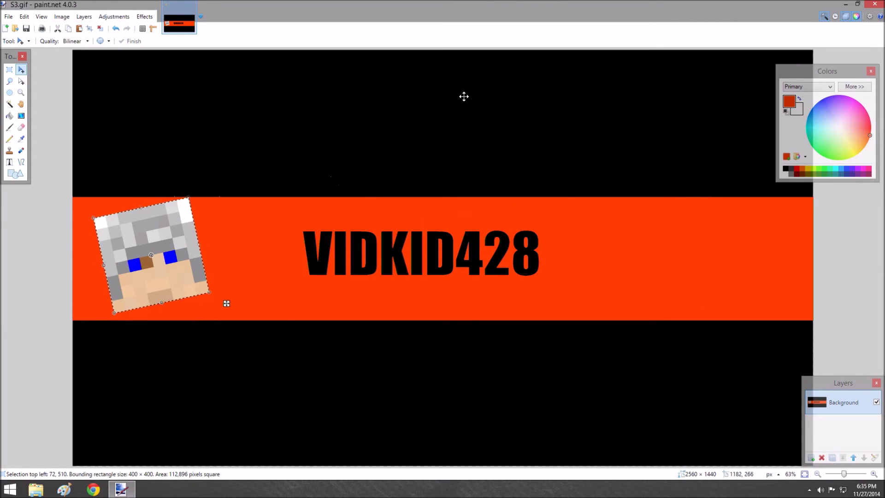
- Close paint.net and launch UnFREEz from the desktop
left_click(874, 3)
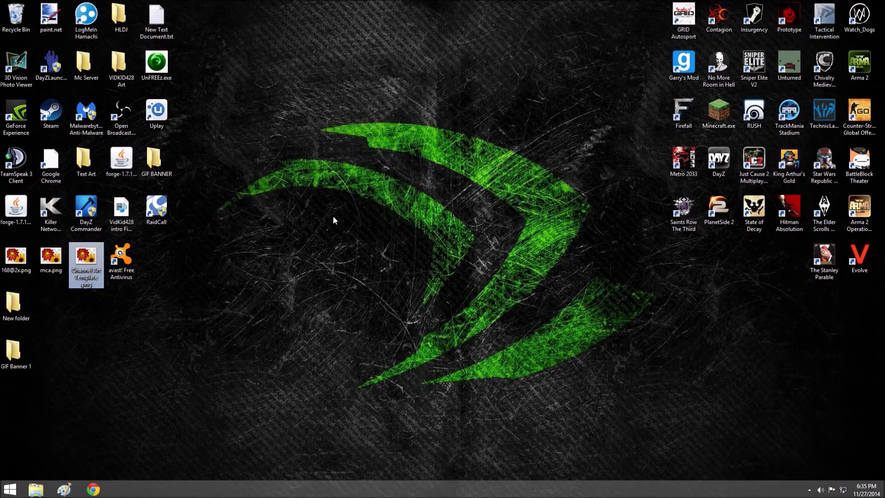
left_click(162, 64)
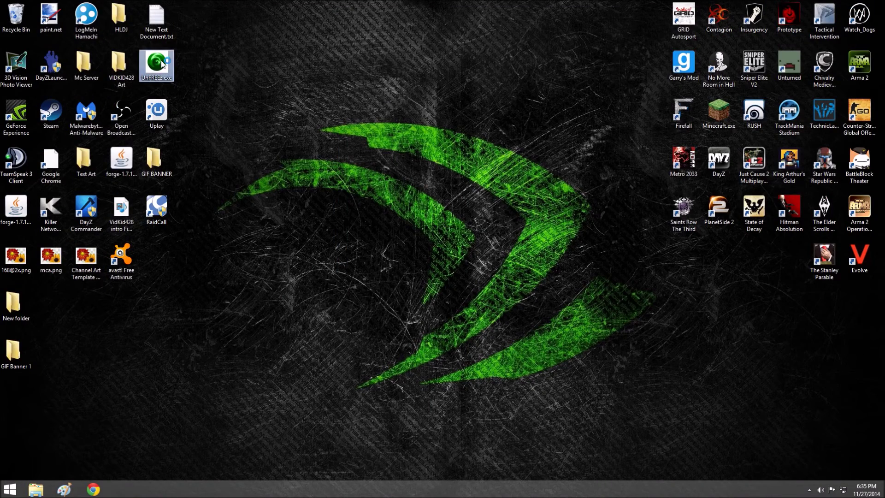
double_click(162, 65)
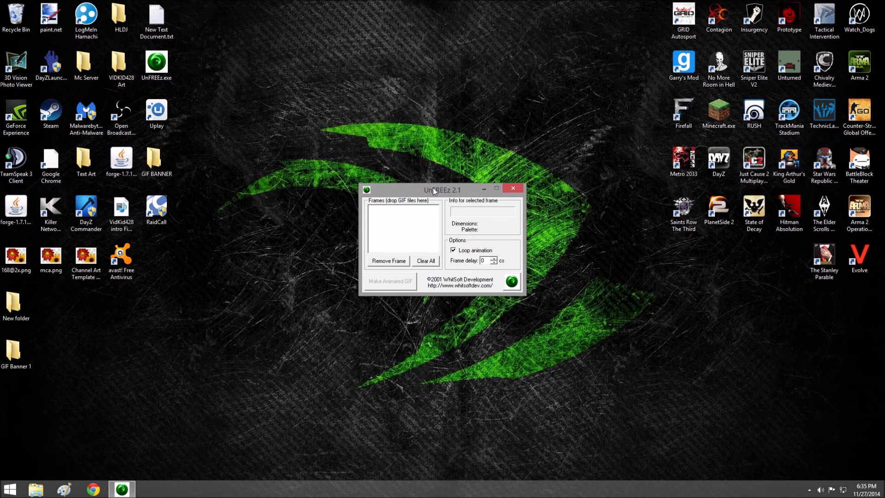
left_click_drag(434, 187, 443, 111)
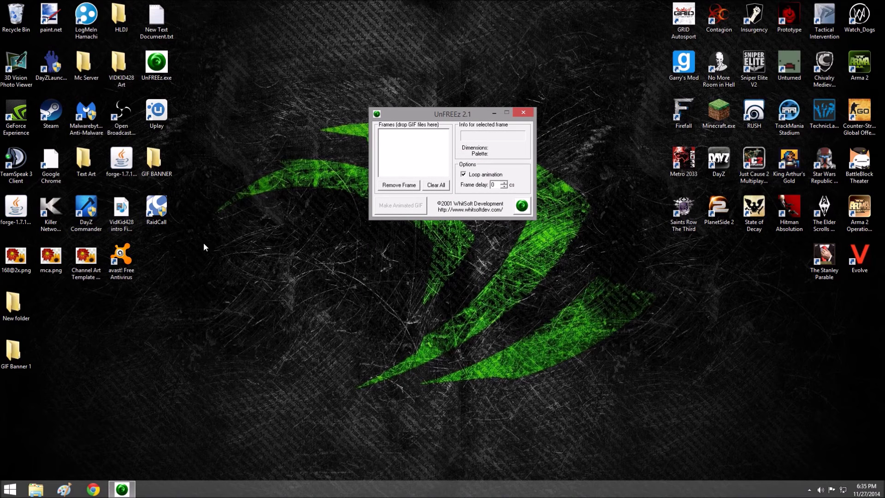
- Drag S1.gif, S2.gif and S3.gif from GIF Banner 1 into the UnFREEz frames list
double_click(14, 352)
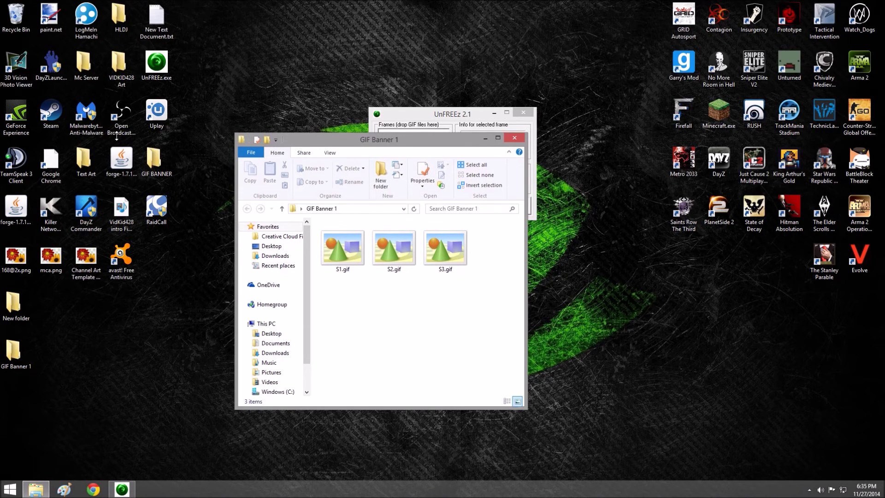
left_click_drag(326, 145, 183, 150)
left_click_drag(358, 264, 175, 226)
left_click_drag(317, 144, 237, 136)
left_click_drag(243, 237, 408, 166)
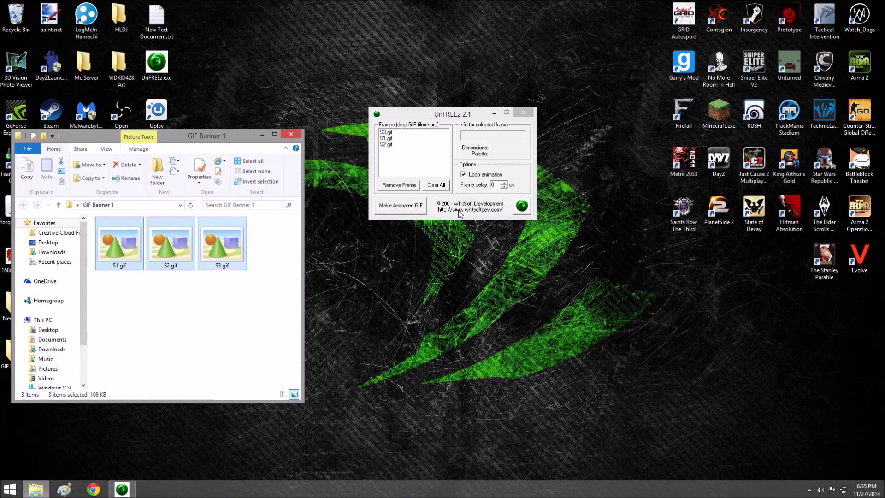
left_click(388, 145)
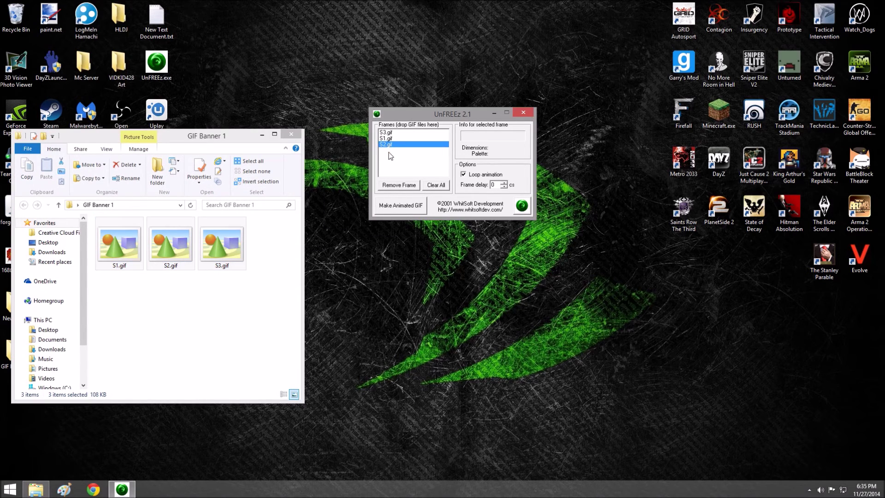
left_click(390, 144)
left_click(400, 133)
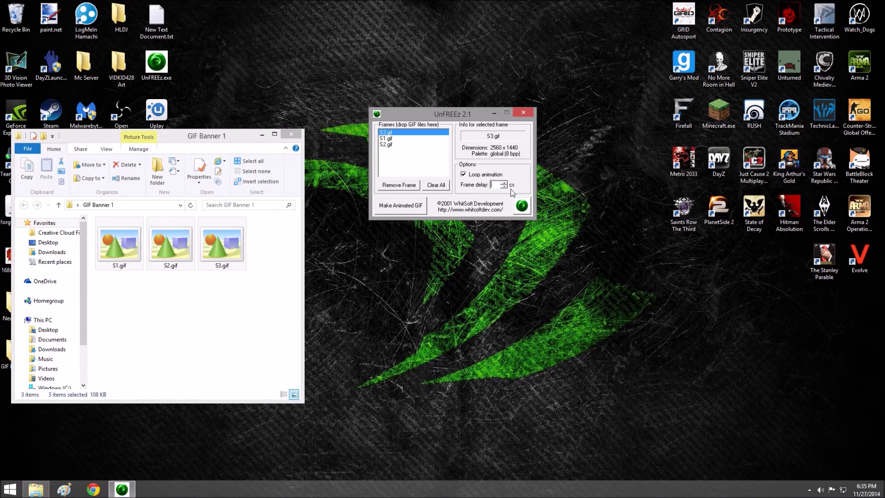
- Build the animated GIF and save it on the Desktop as AWESOME LOLS.gif
left_click(413, 206)
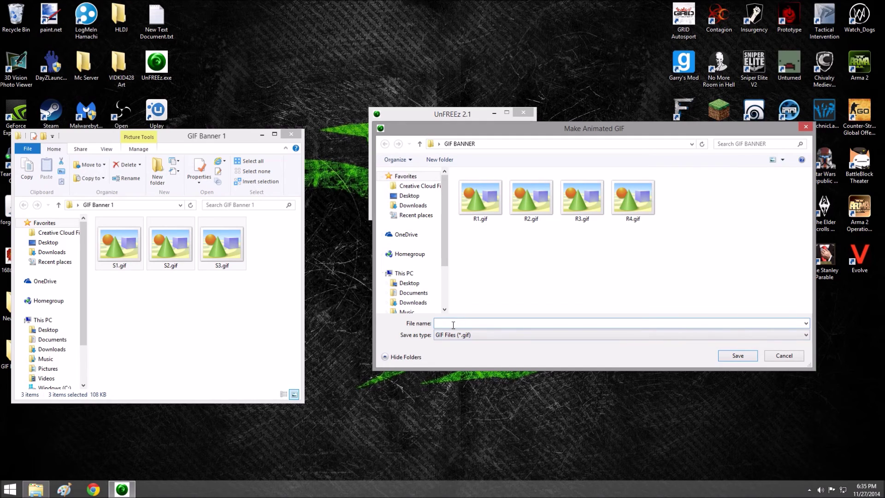
key("BackSpace")
type("AWESOME LOLS")
left_click(408, 283)
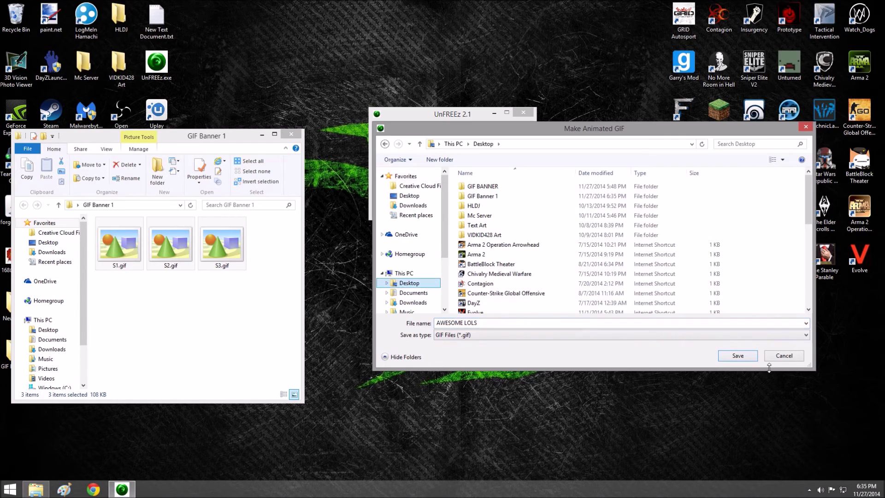
left_click(737, 356)
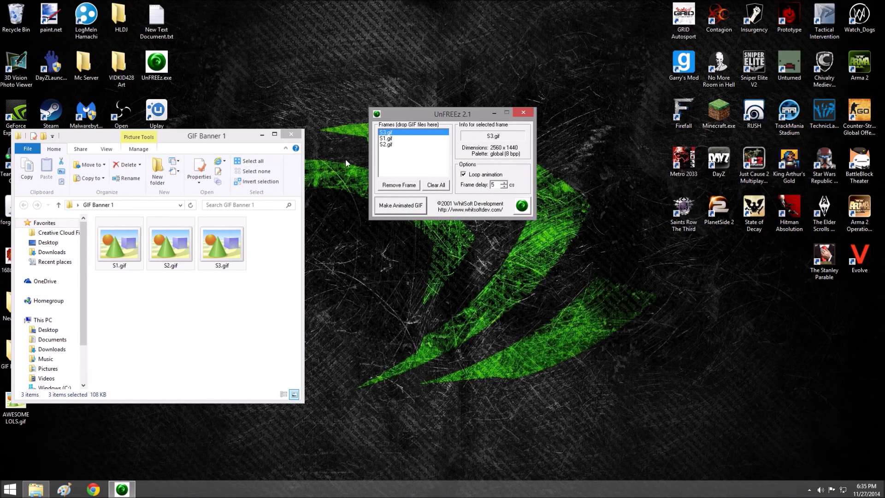
left_click(291, 134)
- Switch to the VIDKID428 YouTube channel page and start editing the banner's channel art
left_click(295, 148)
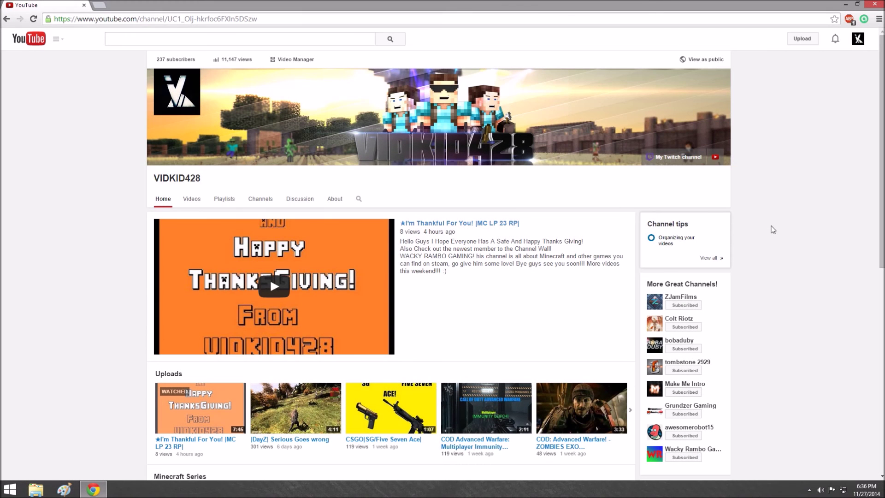
mouse_move(717, 80)
left_click(724, 80)
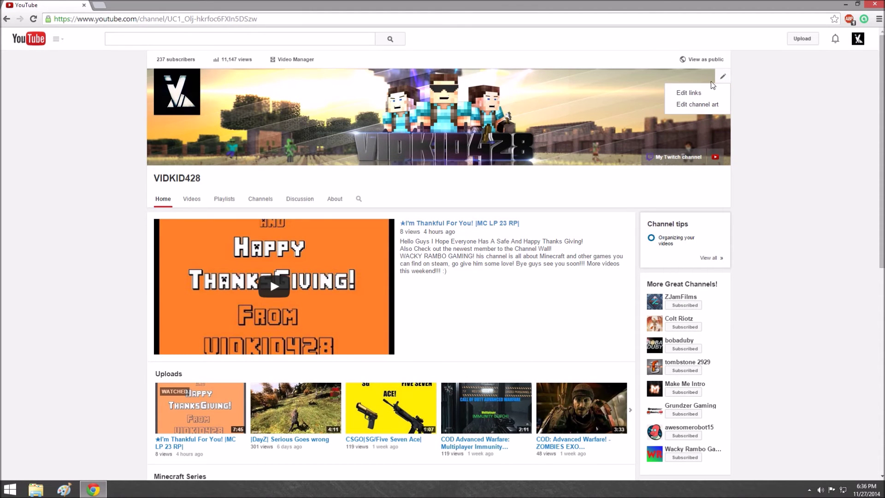
left_click(696, 107)
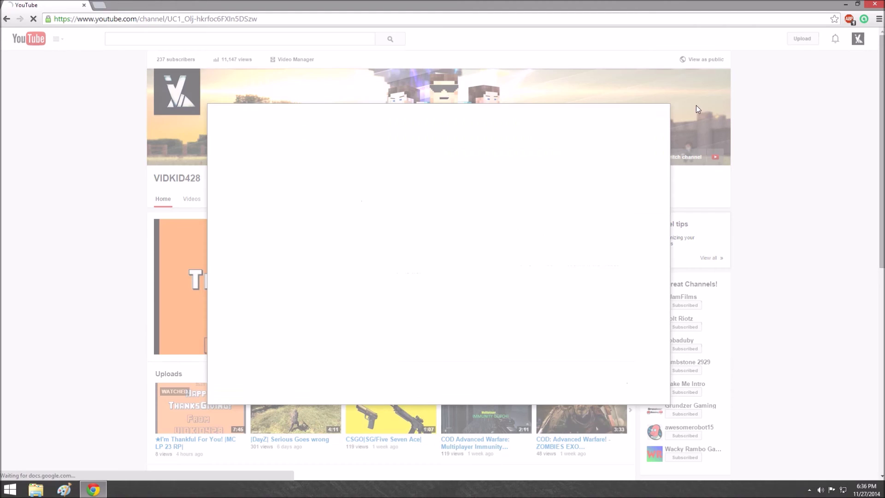
- Cancel the file picker and the channel art upload window, then reopen the banner editing options
left_click(449, 280)
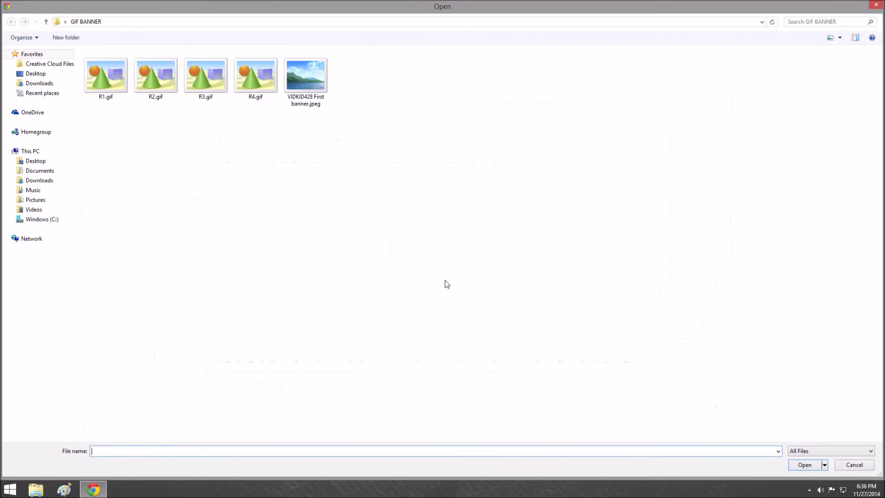
left_click(876, 5)
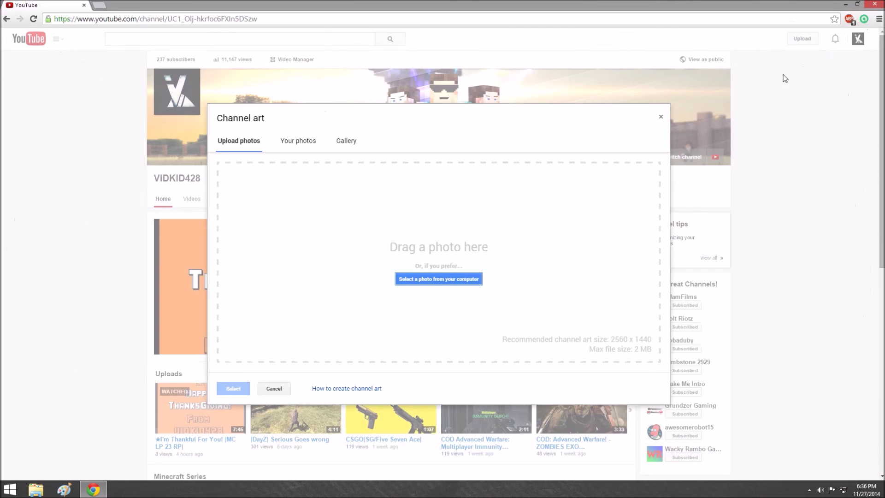
left_click(660, 119)
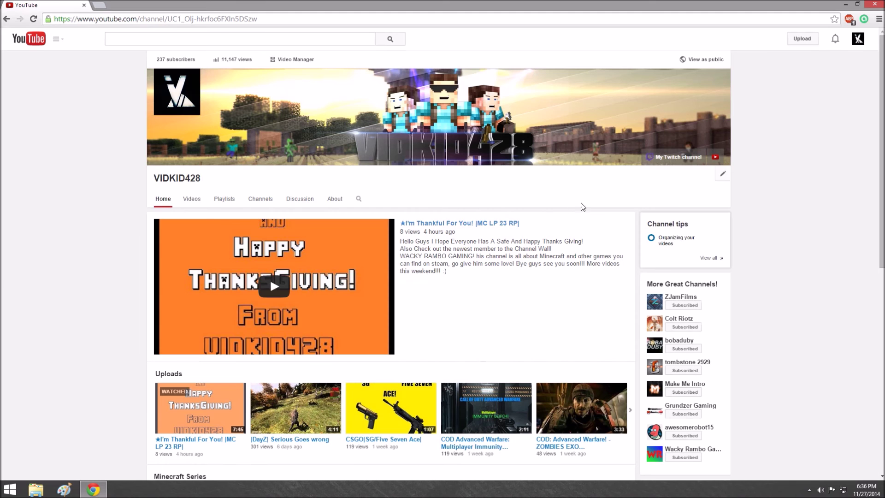
mouse_move(724, 79)
left_click(723, 80)
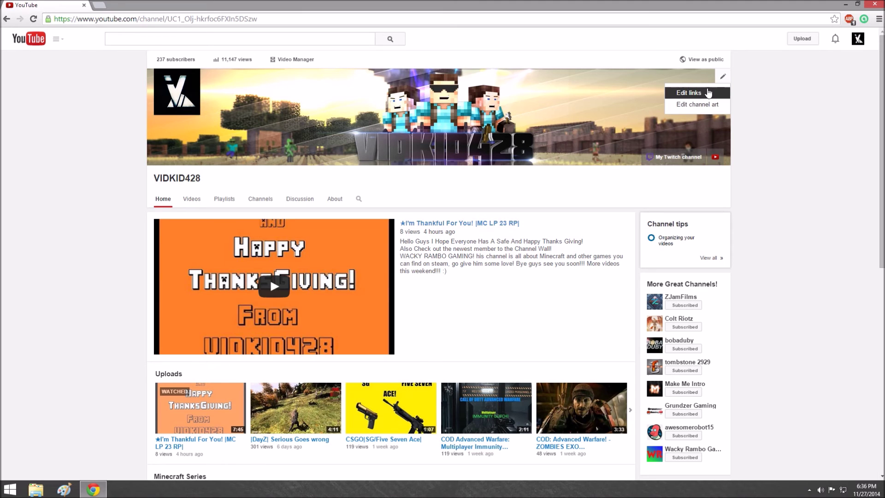
- Upload AWESOME LOLS.gif from the Desktop folder as the new channel art
left_click(696, 106)
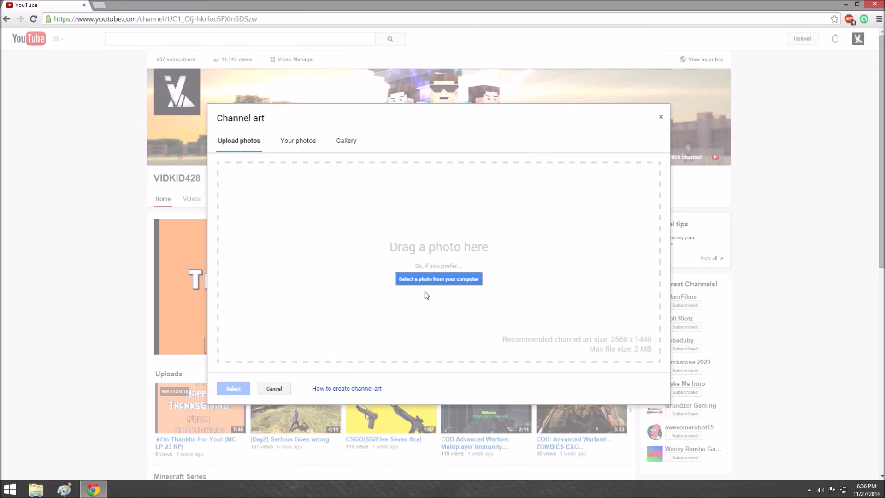
left_click(426, 279)
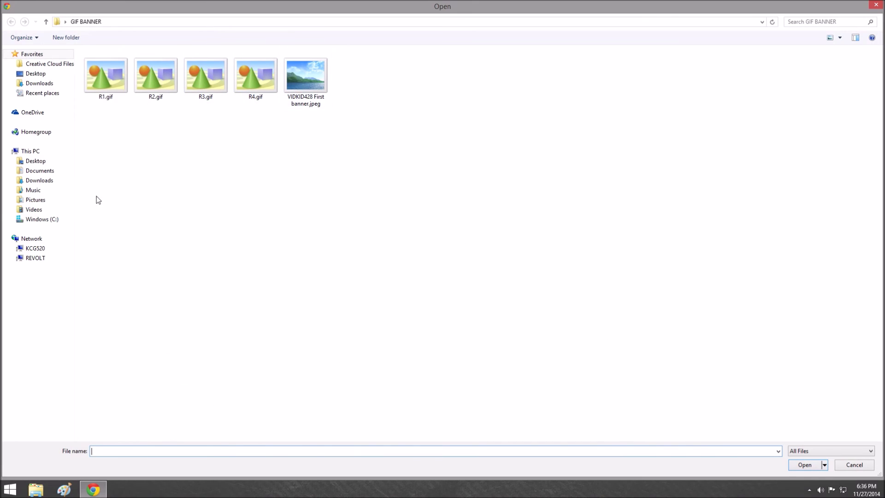
left_click(34, 209)
left_click(41, 199)
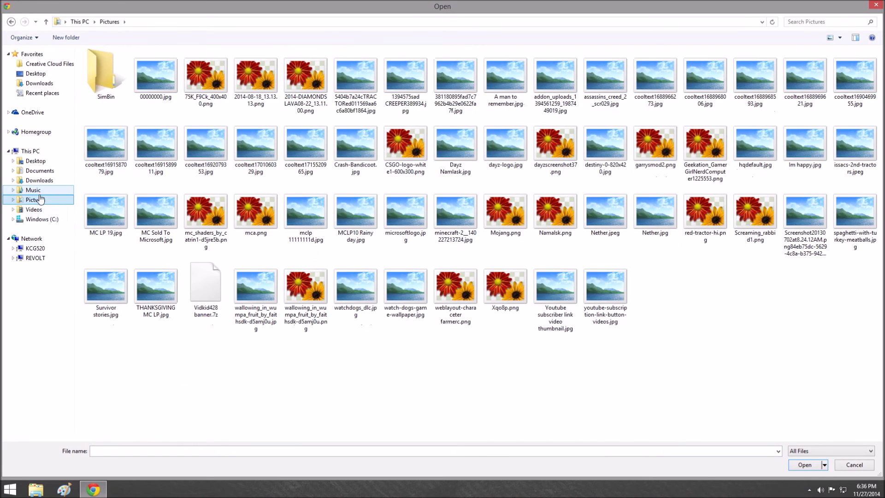
left_click(36, 161)
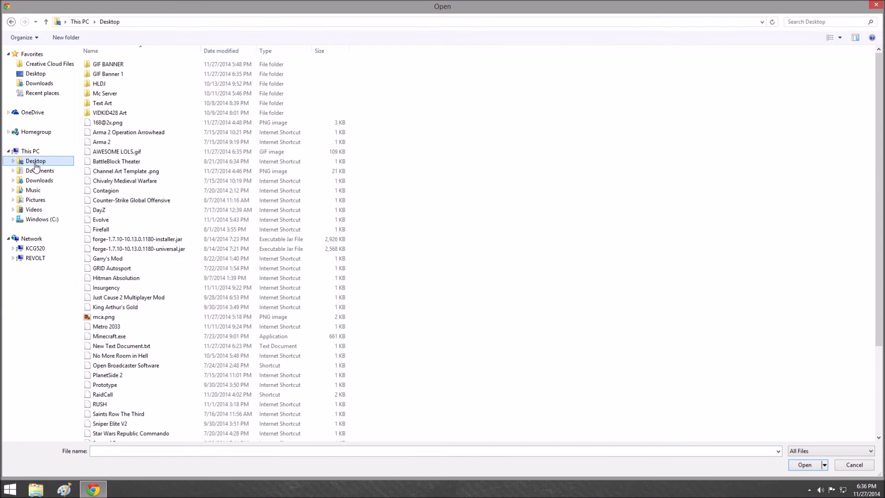
double_click(125, 152)
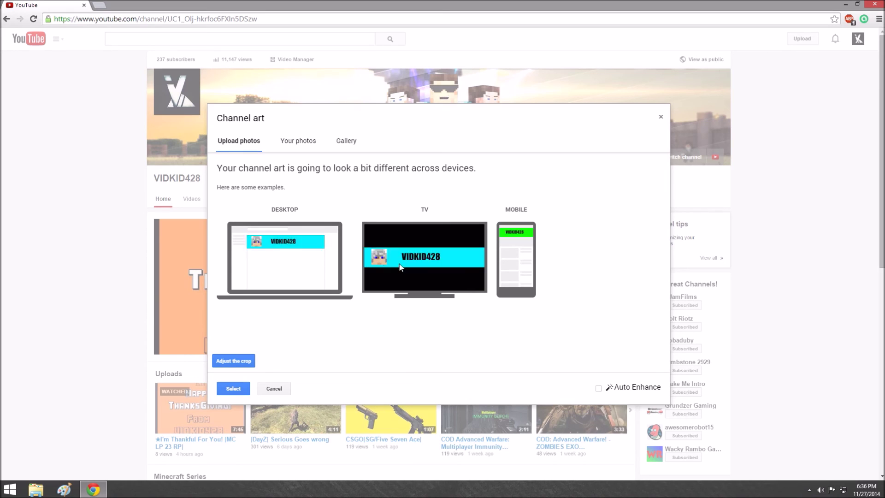
- Choose Adjust the crop for the uploaded AWESOME LOLS.gif banner
left_click(246, 361)
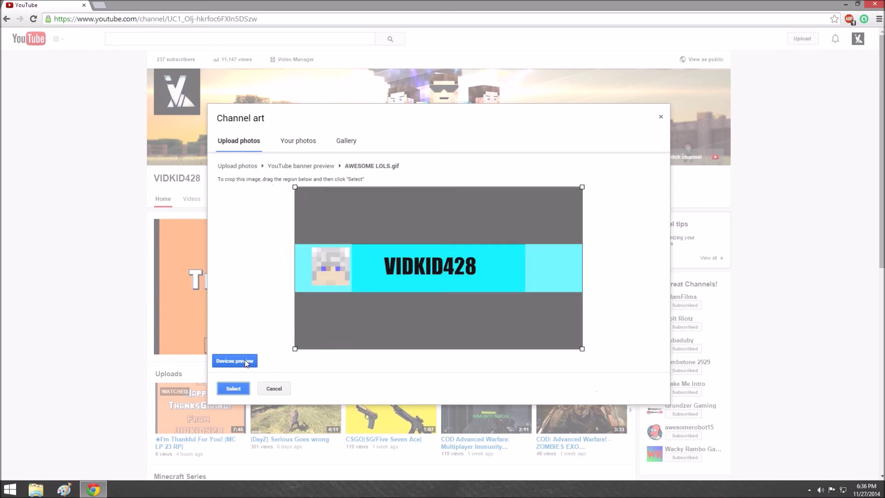